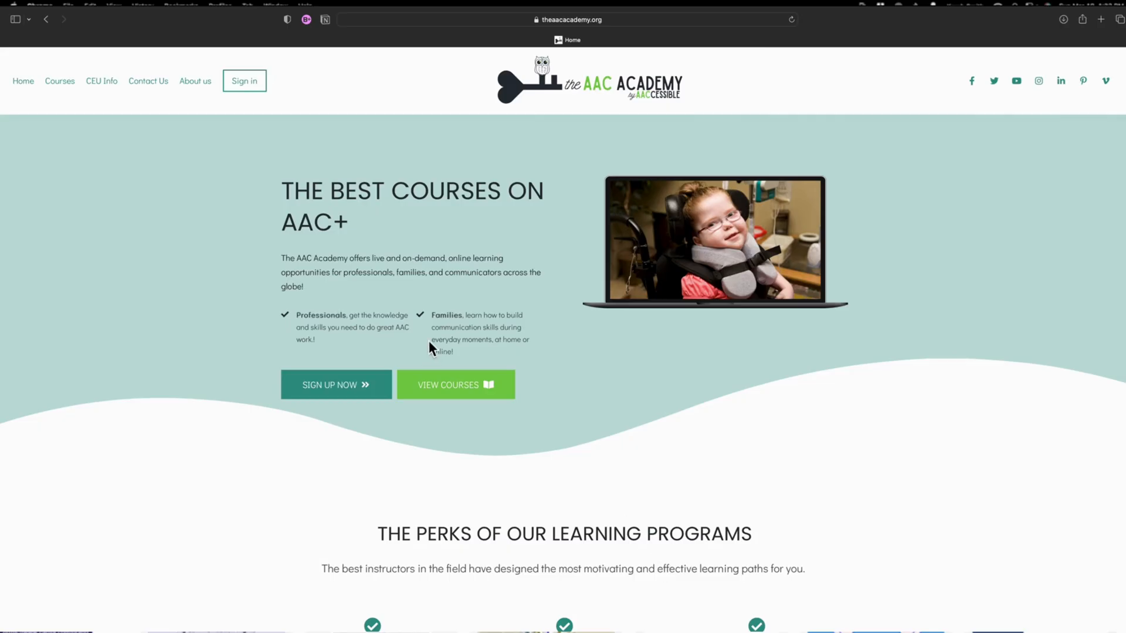
# Step: Open the AAC Academy course catalogue and look through the course bundles and individual courses
pyautogui.click(471, 396)
pyautogui.scroll(-5, 595, 447)
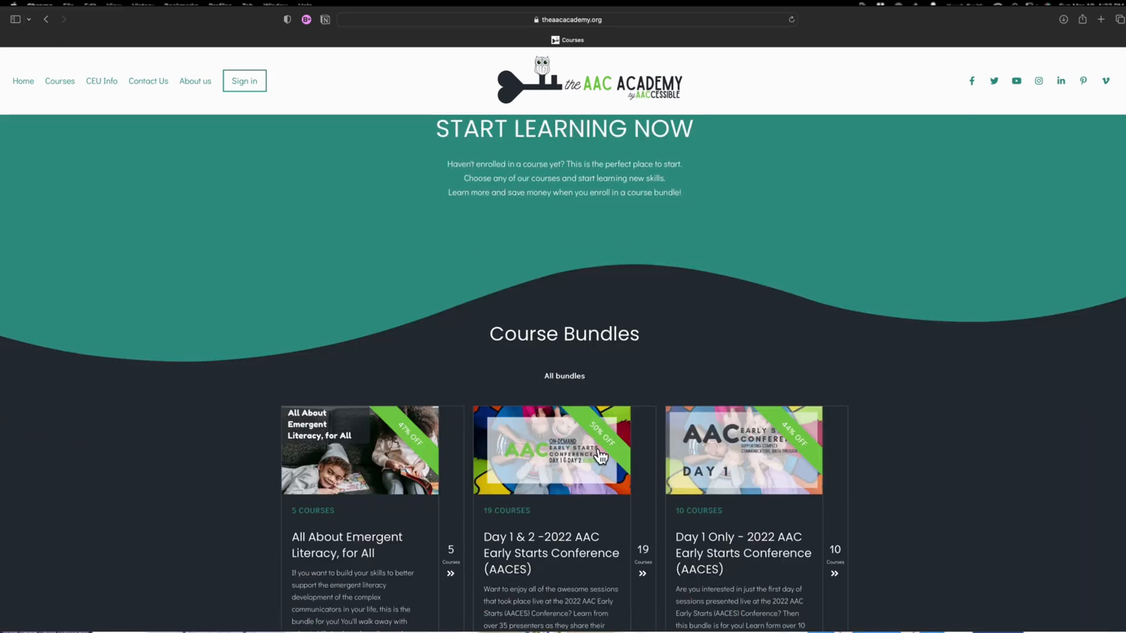
pyautogui.scroll(-8, 597, 455)
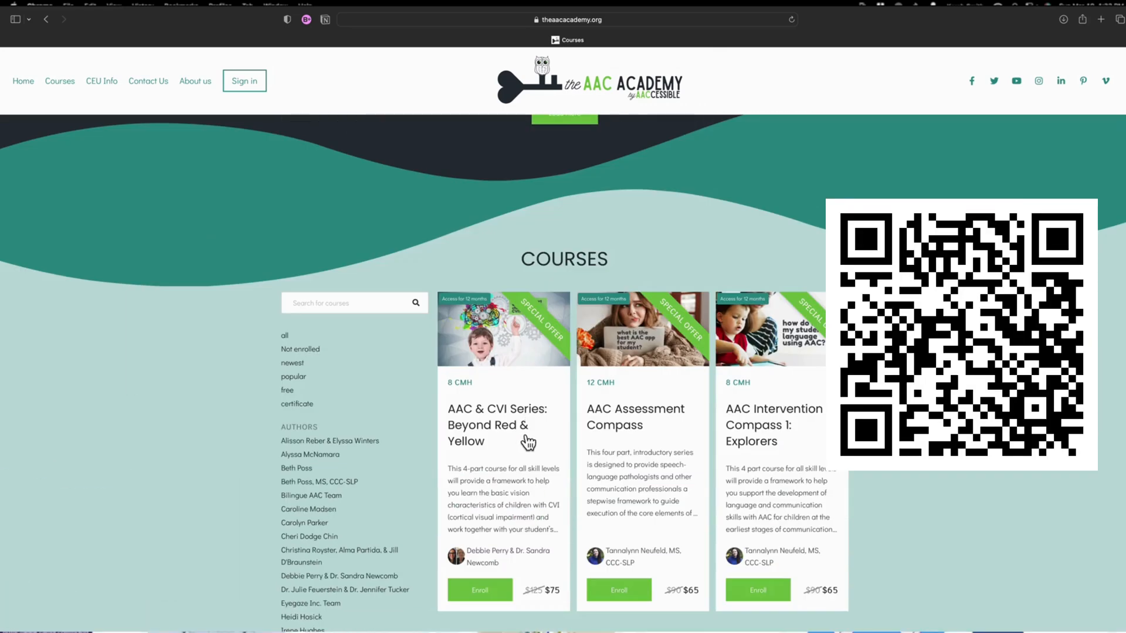
pyautogui.click(527, 438)
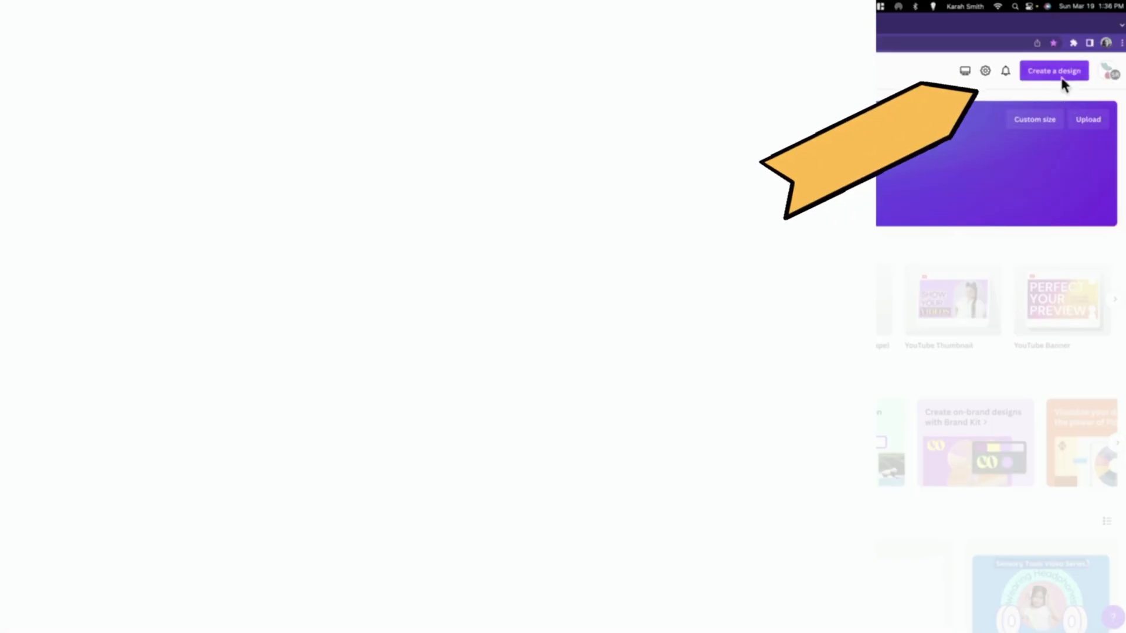
# Step: In Canva, create a Presentation (16:9) design and name it "CVI alphabet animal book"
pyautogui.click(1062, 82)
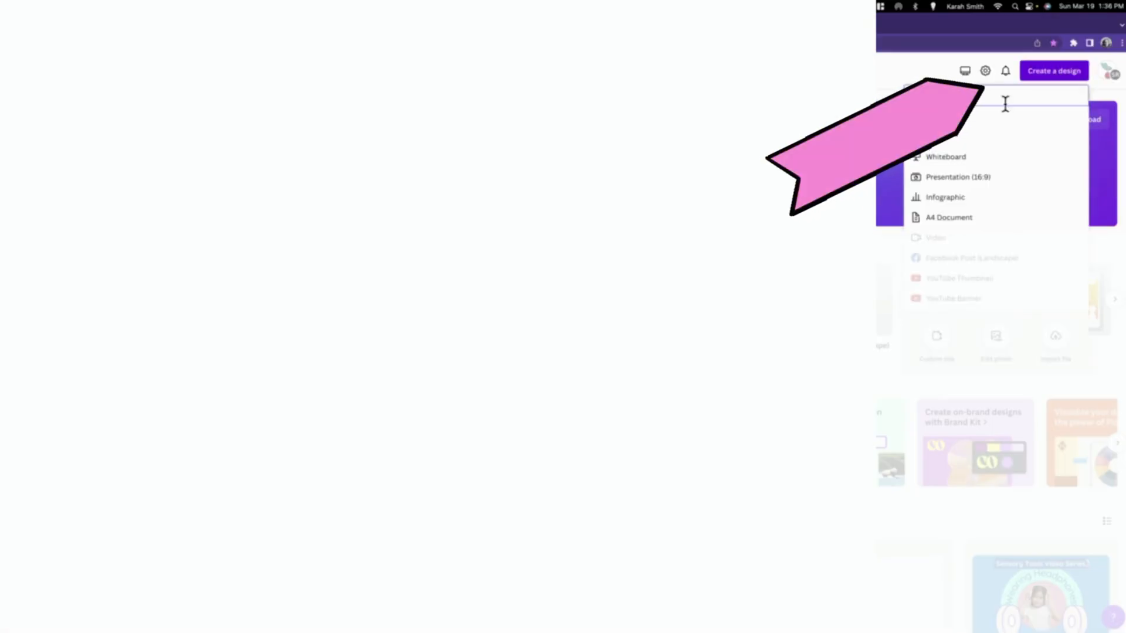
pyautogui.click(956, 178)
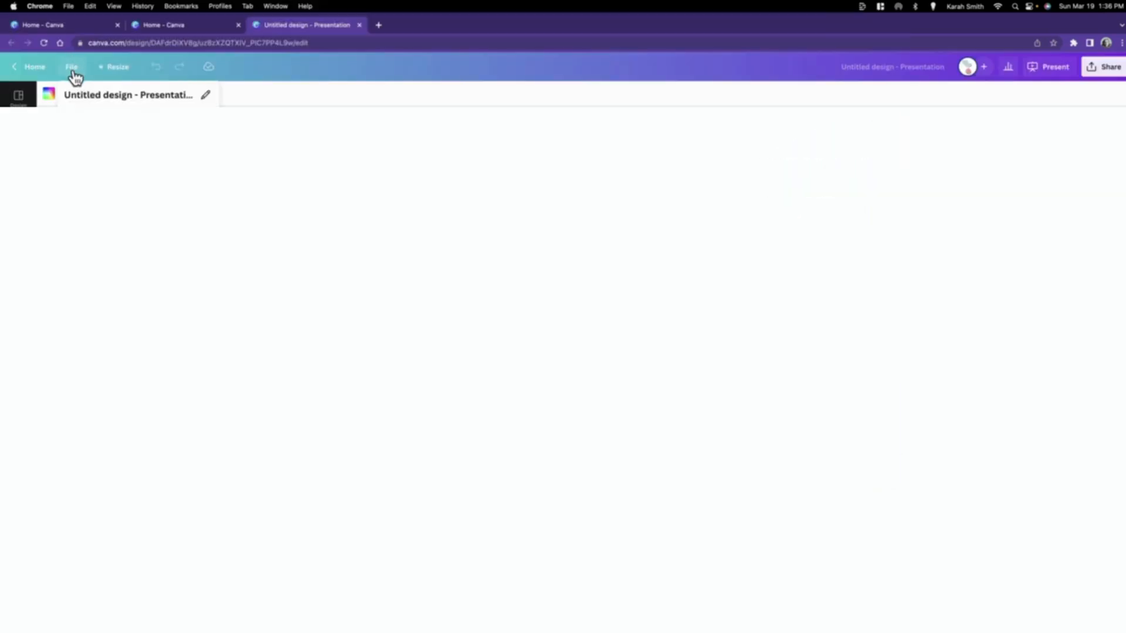
pyautogui.click(104, 100)
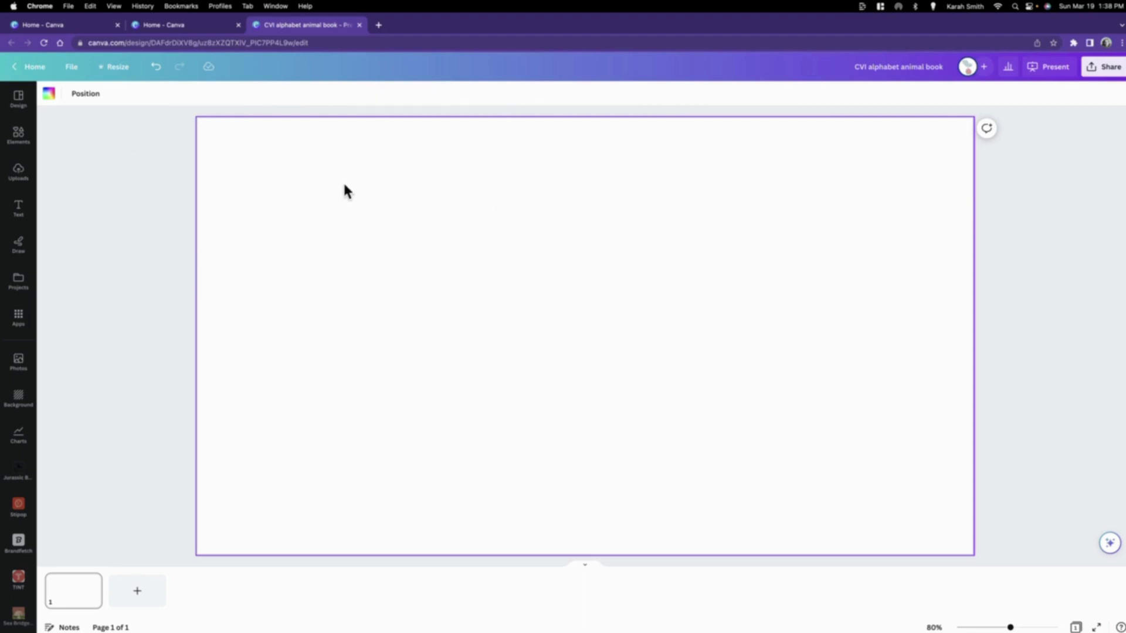
# Step: Set the page background to black from the CVI brand palette
pyautogui.click(50, 101)
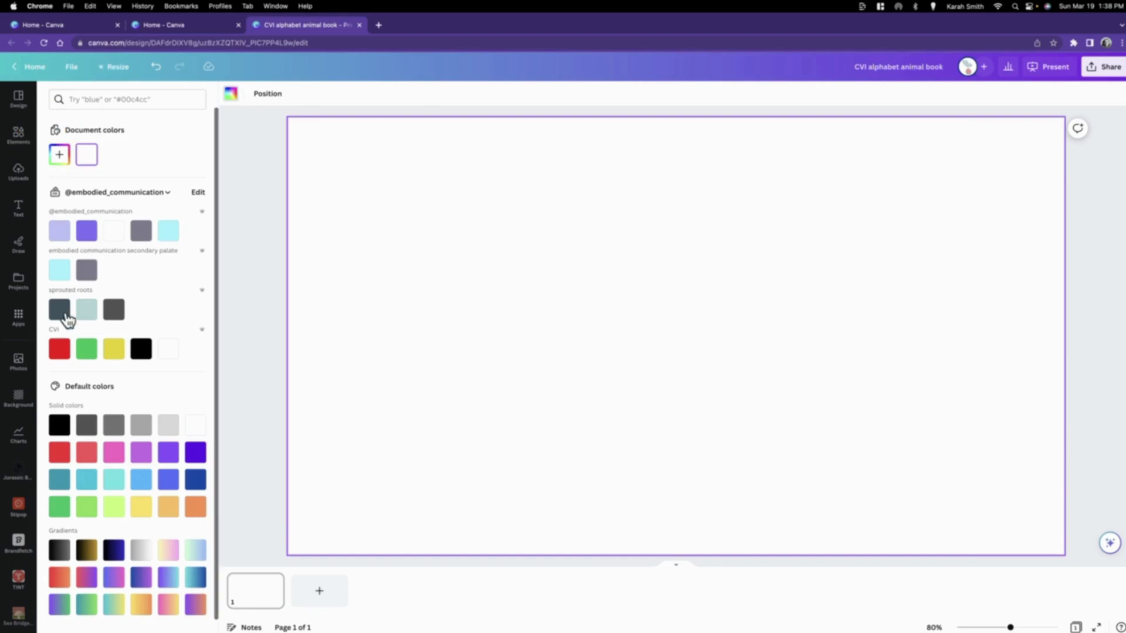
pyautogui.click(141, 350)
pyautogui.click(1032, 339)
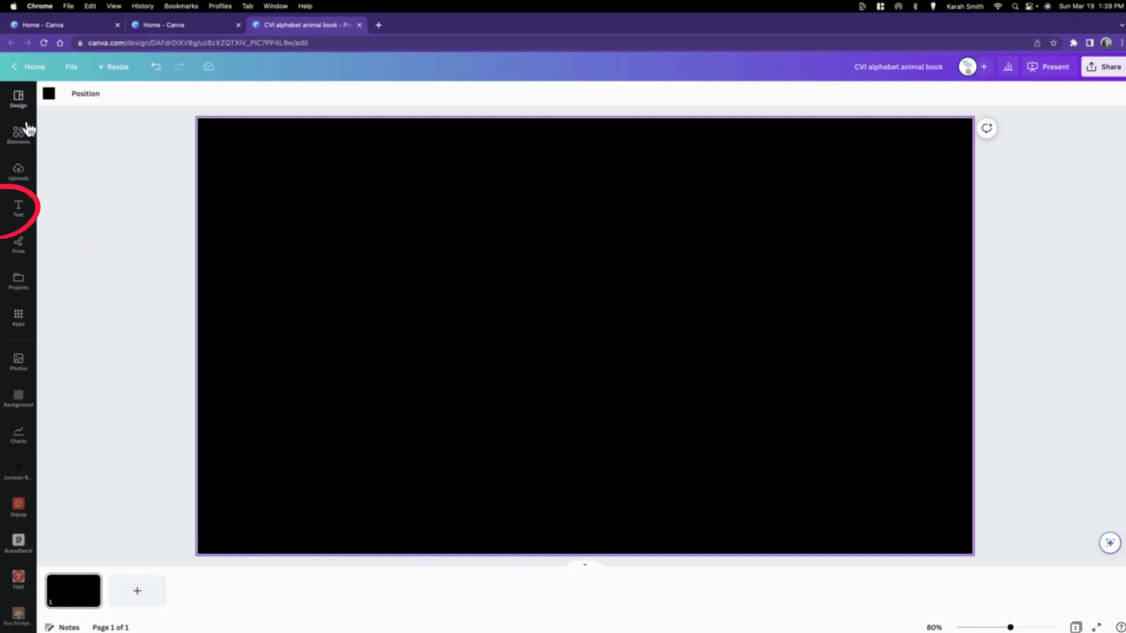
# Step: Add a text box to the black page and set its font to Calibri (MS)
pyautogui.click(18, 208)
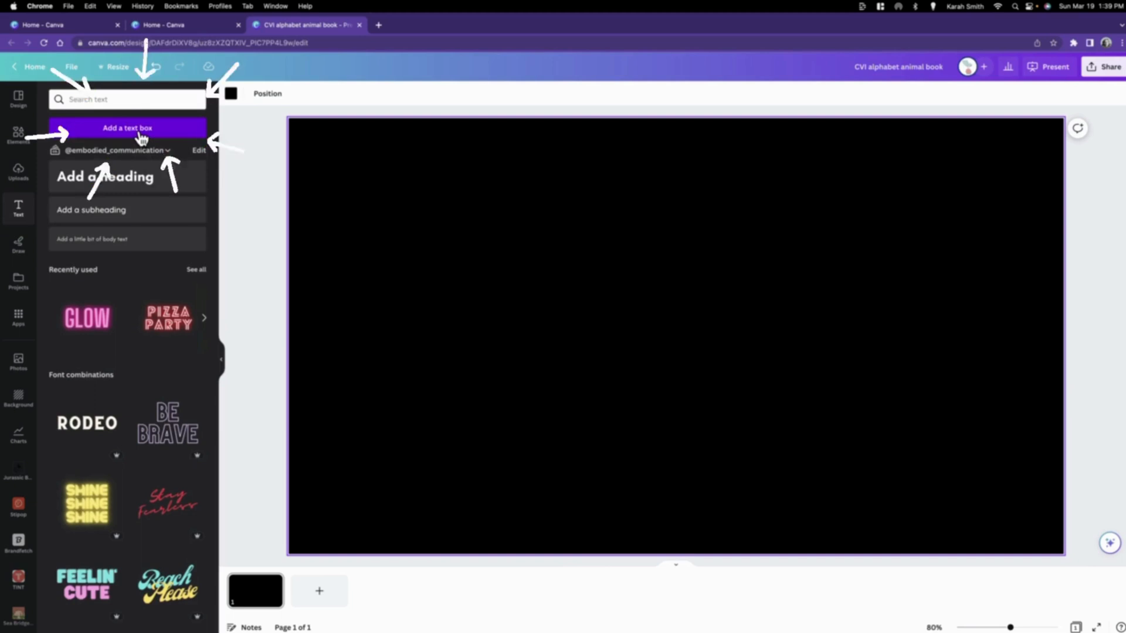
pyautogui.click(149, 133)
pyautogui.click(221, 359)
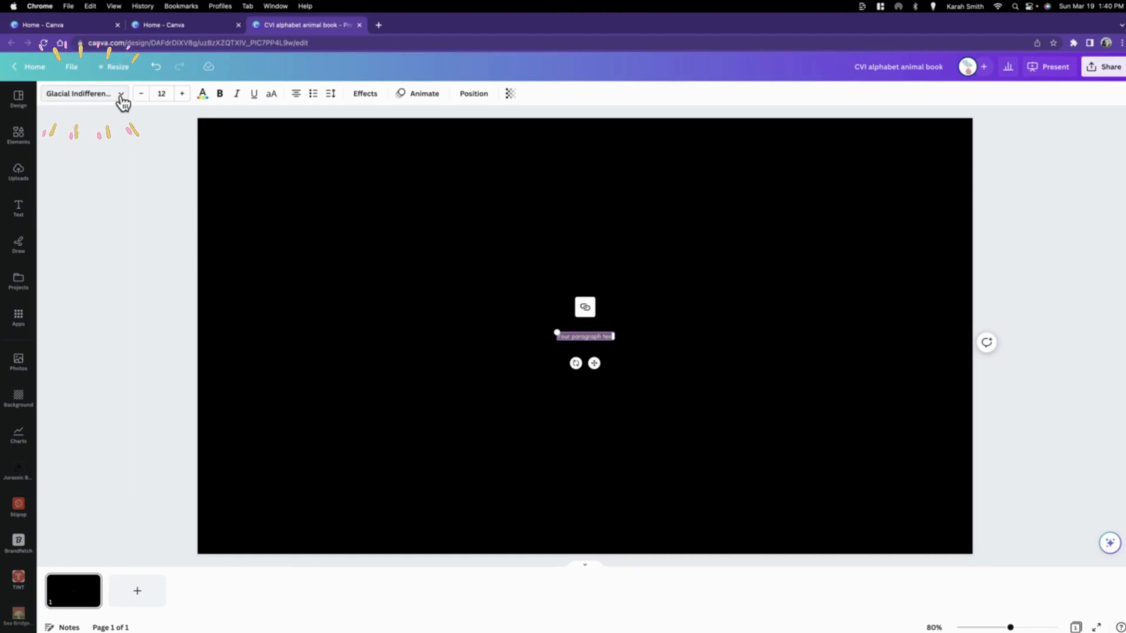
pyautogui.click(317, 227)
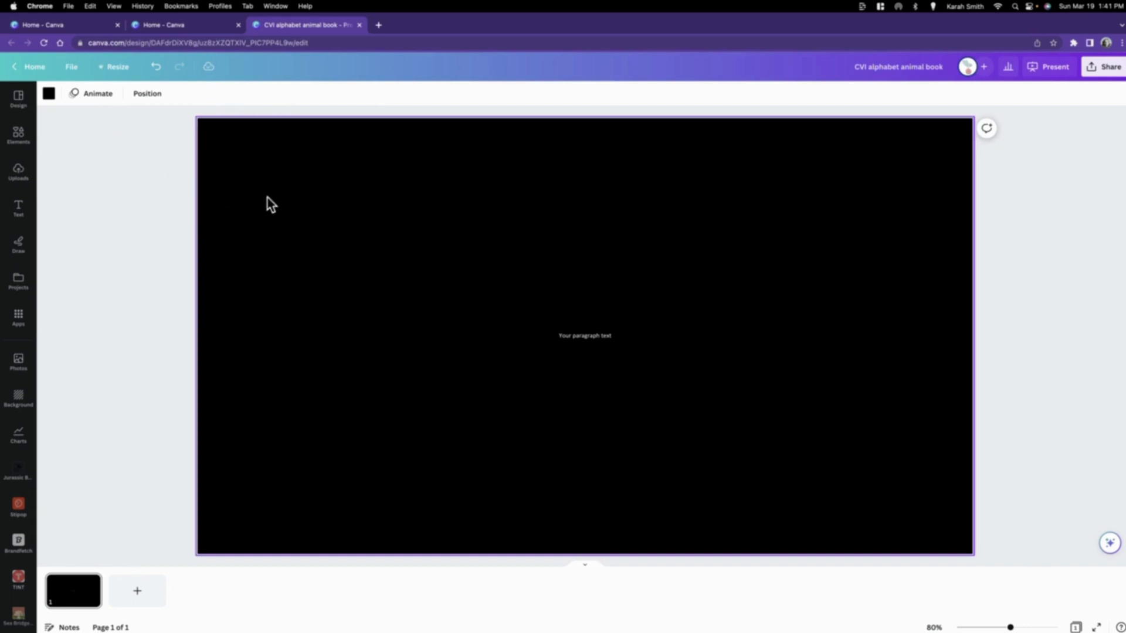
# Step: Change the text box to a white letter "A" at size 555 and center it on the page
pyautogui.doubleClick(576, 338)
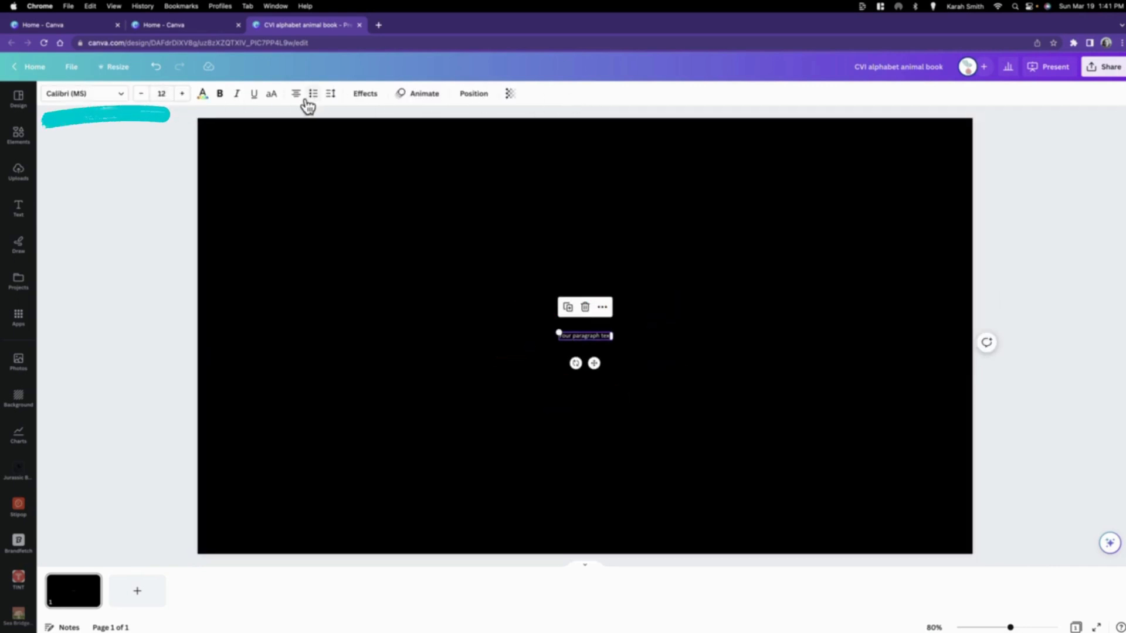
pyautogui.click(164, 94)
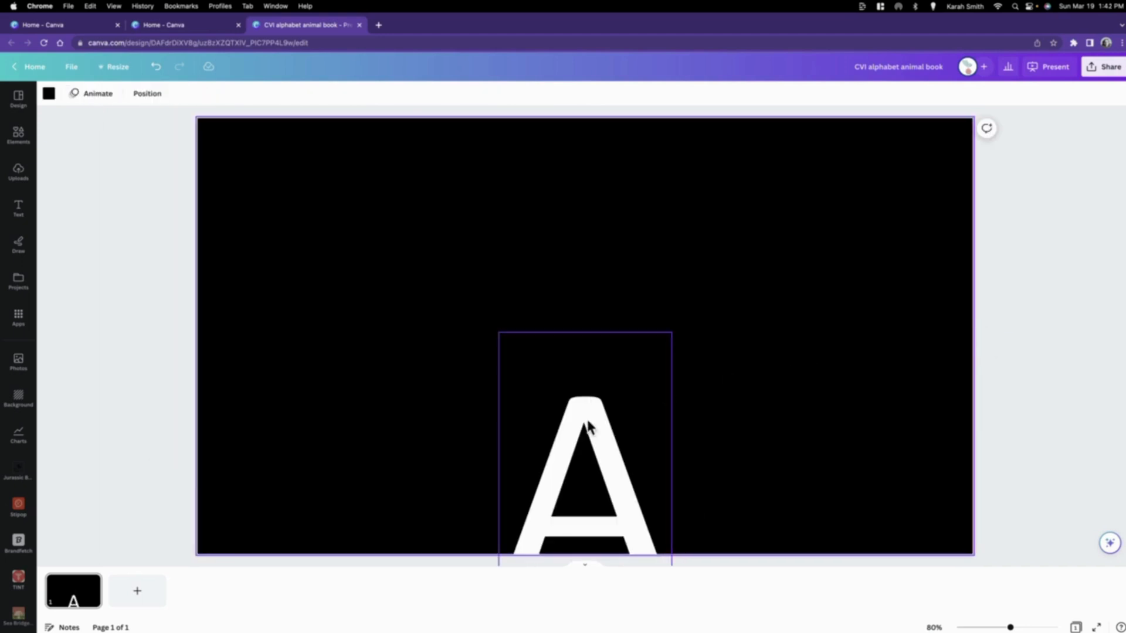
pyautogui.moveTo(591, 427); pyautogui.dragTo(503, 283)
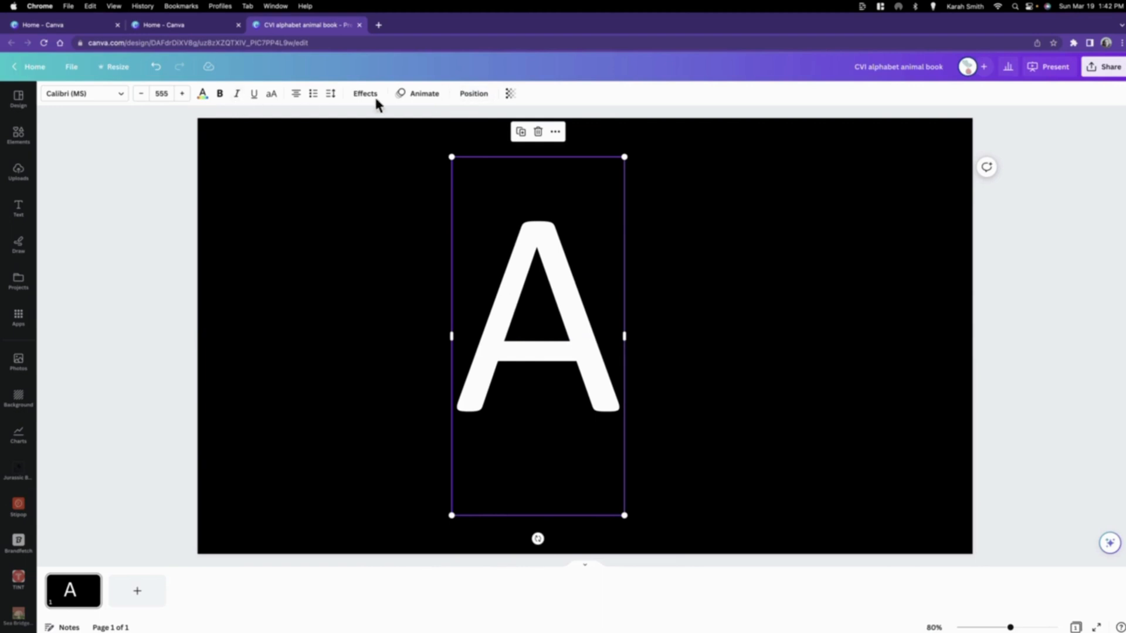
pyautogui.click(473, 96)
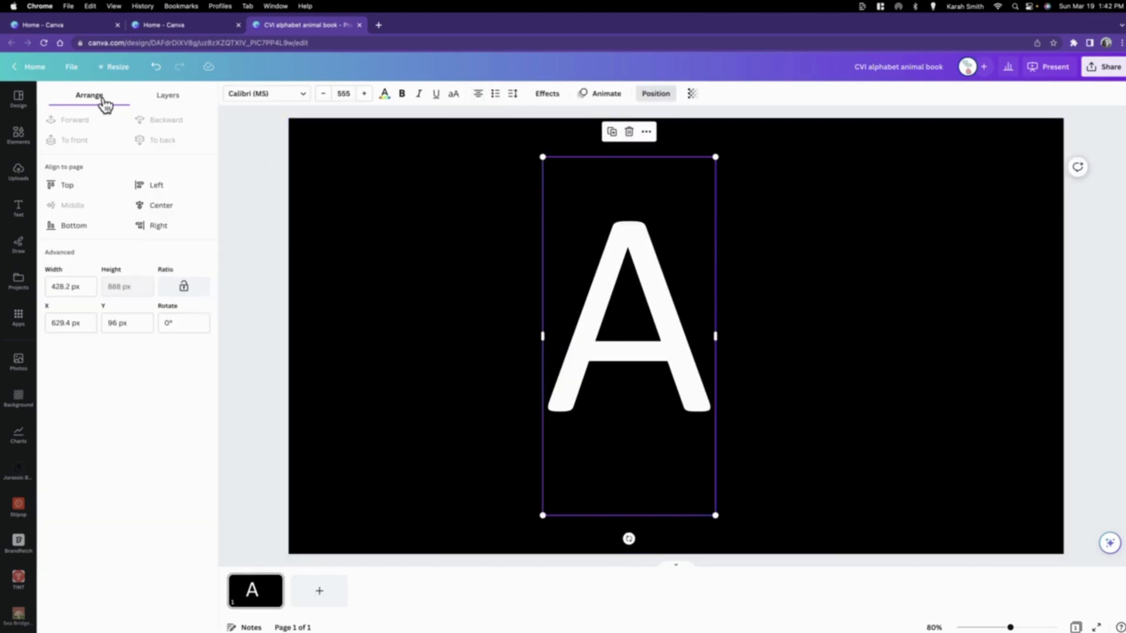
pyautogui.click(152, 207)
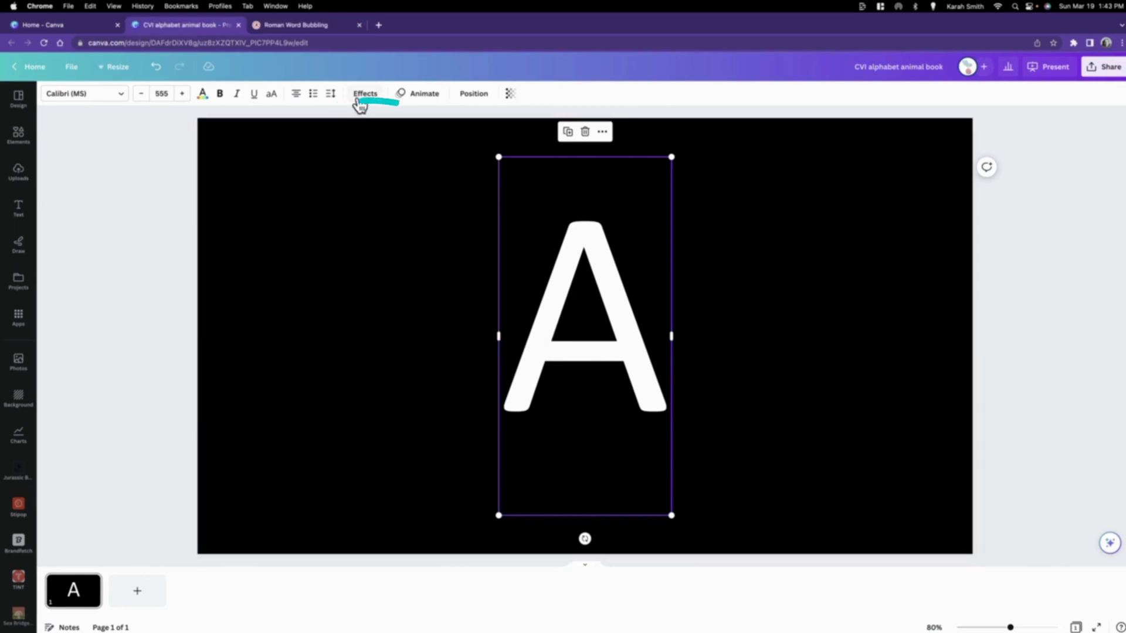
# Step: Apply the Outline effect to the letter A in the CVI palette's red with a thickness of 60
pyautogui.click(360, 97)
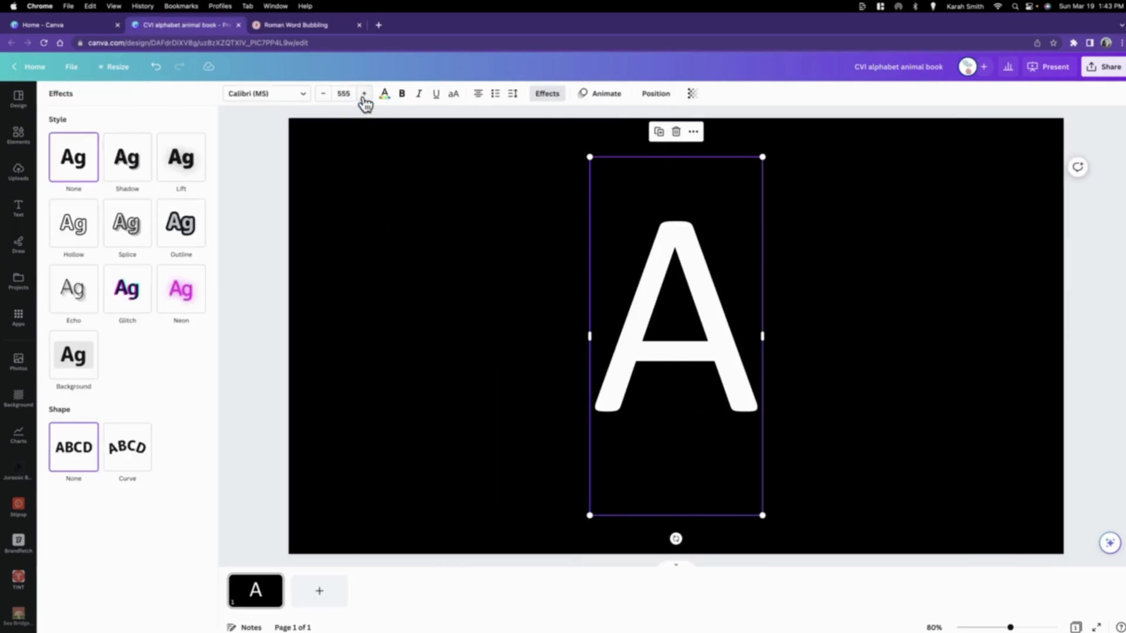
pyautogui.click(186, 232)
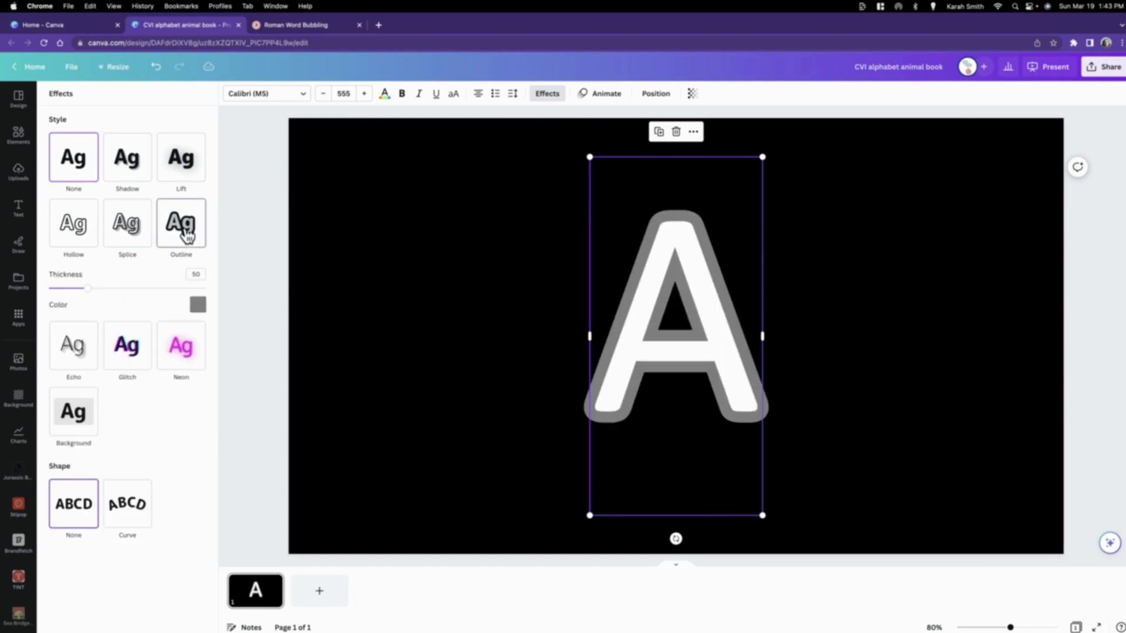
pyautogui.click(197, 308)
pyautogui.click(65, 535)
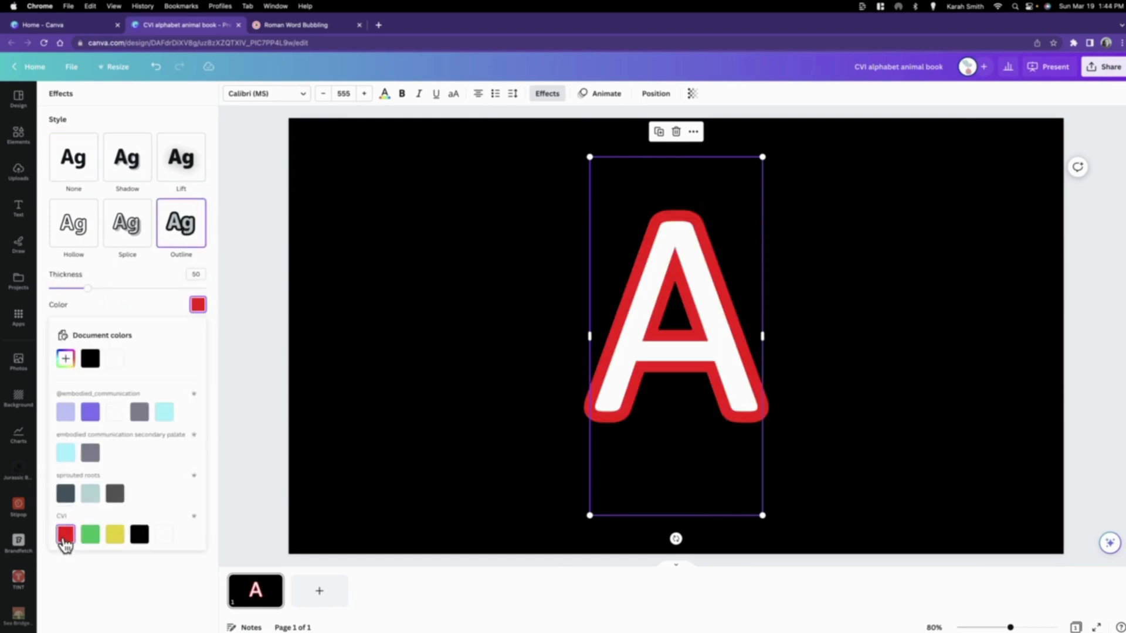
pyautogui.moveTo(88, 288)
pyautogui.mouseDown()
pyautogui.moveTo(189, 290)
pyautogui.moveTo(53, 291)
pyautogui.moveTo(145, 290)
pyautogui.moveTo(95, 300)
pyautogui.mouseUp()
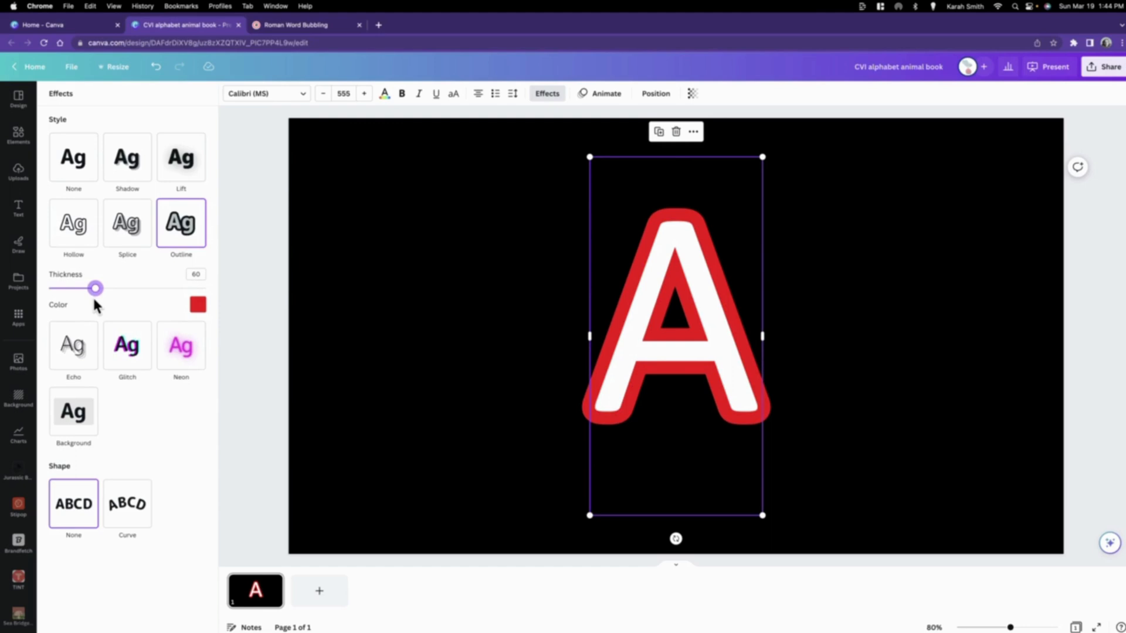
pyautogui.click(235, 338)
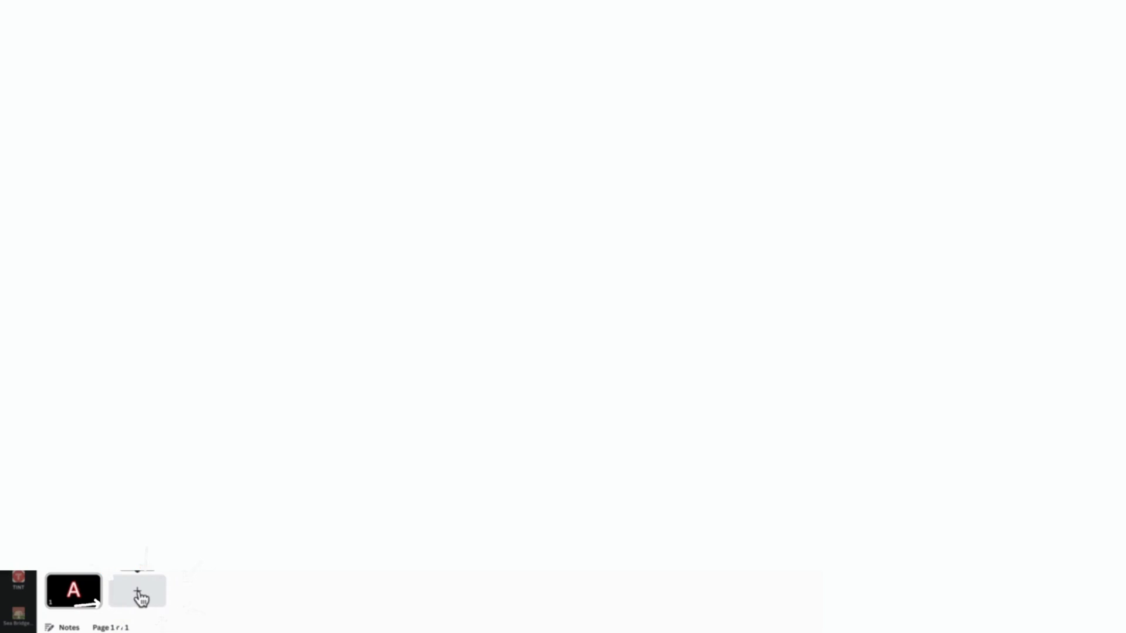
# Step: Add a second page with the word "Alpaca" near its lower edge in Calibri (MS) at size 100
pyautogui.click(139, 592)
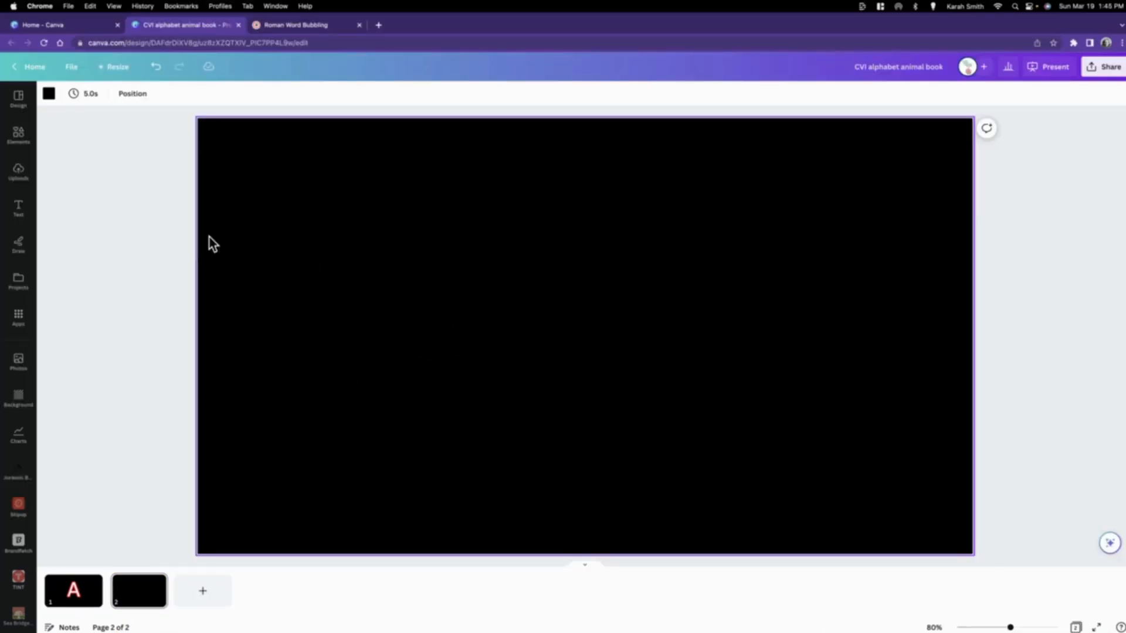
pyautogui.click(19, 212)
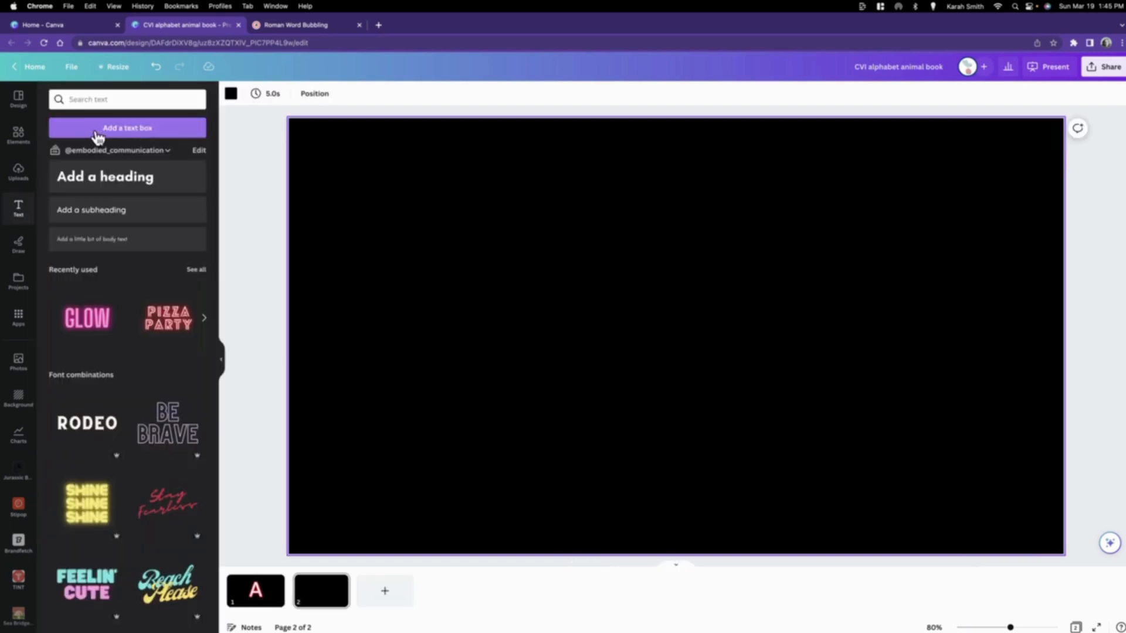
pyautogui.click(141, 131)
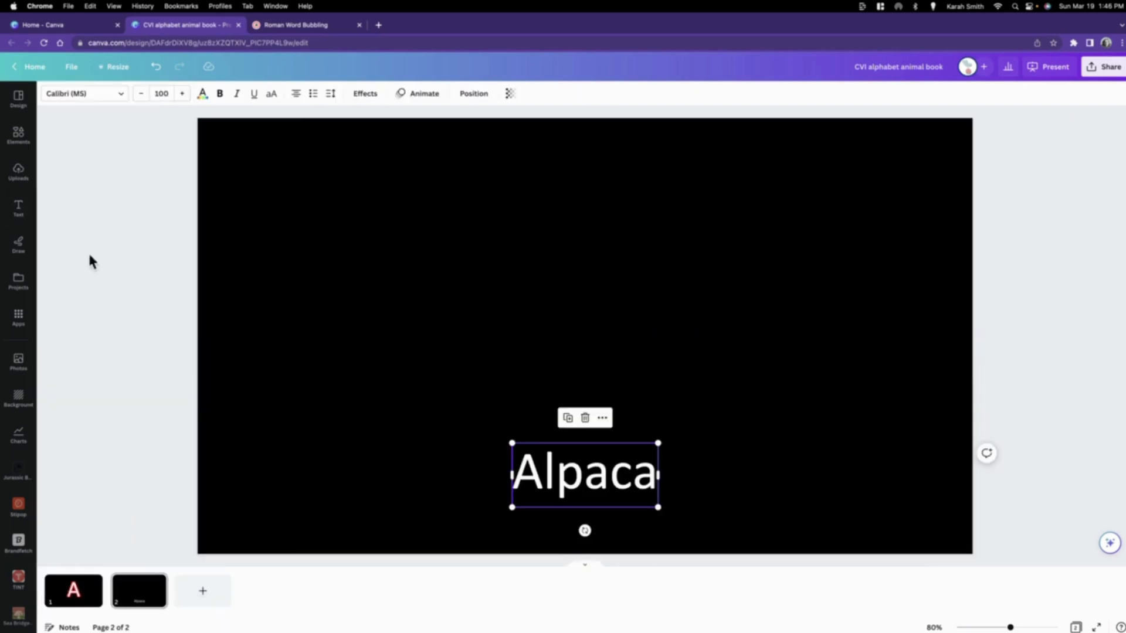
# Step: Apply the Outline effect to the word Alpaca in the CVI palette's red with a thickness of 78
pyautogui.doubleClick(592, 475)
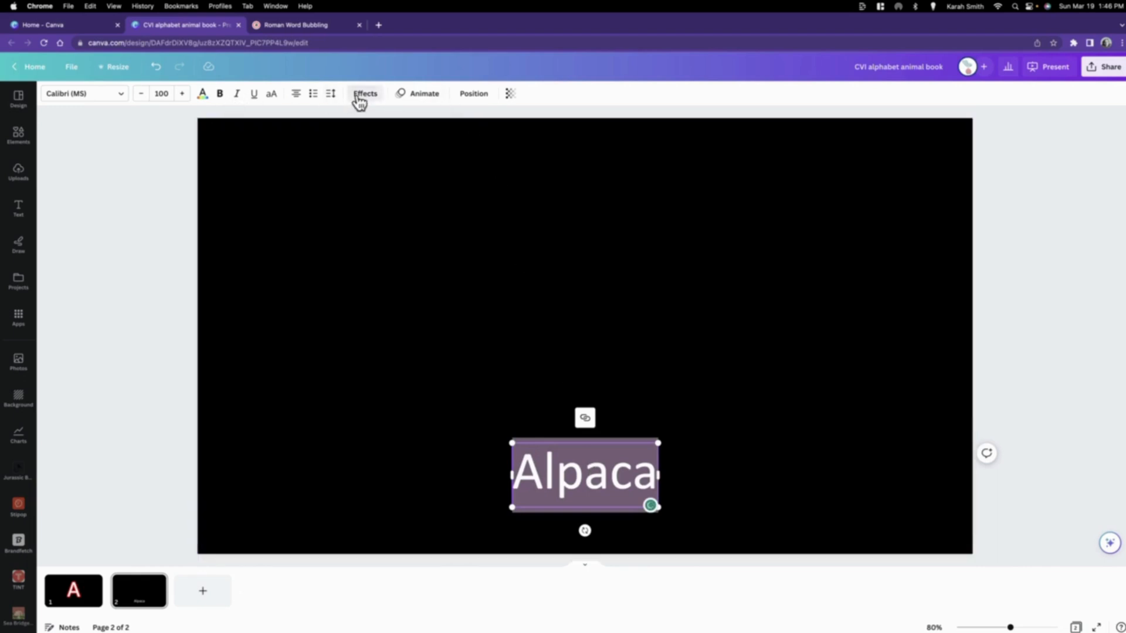
pyautogui.click(360, 98)
pyautogui.click(194, 240)
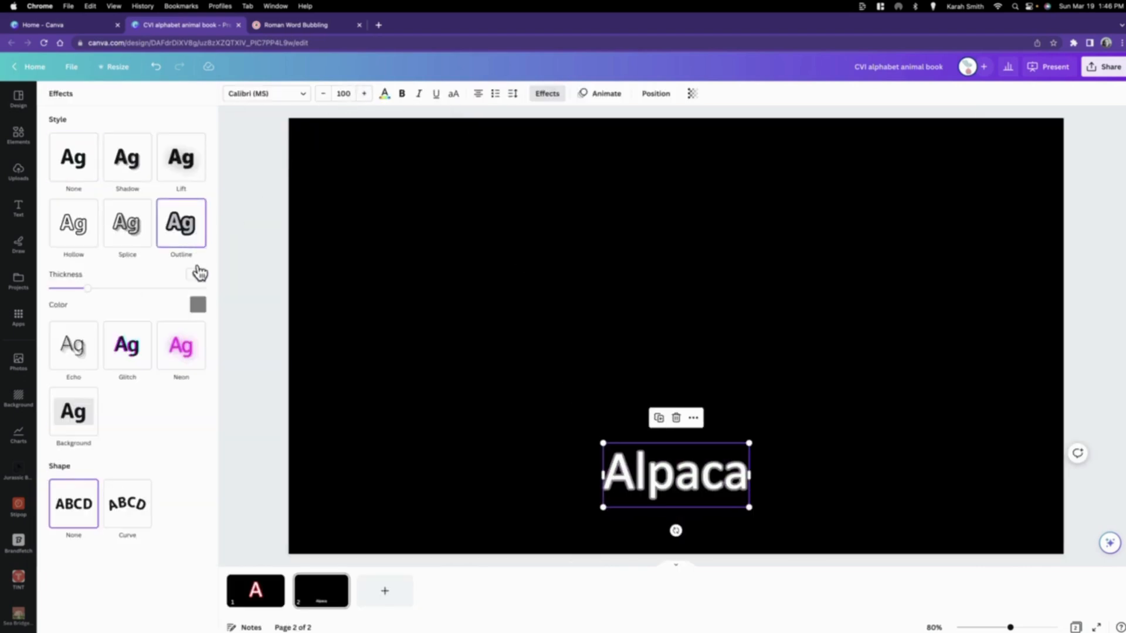
pyautogui.click(198, 305)
pyautogui.click(66, 534)
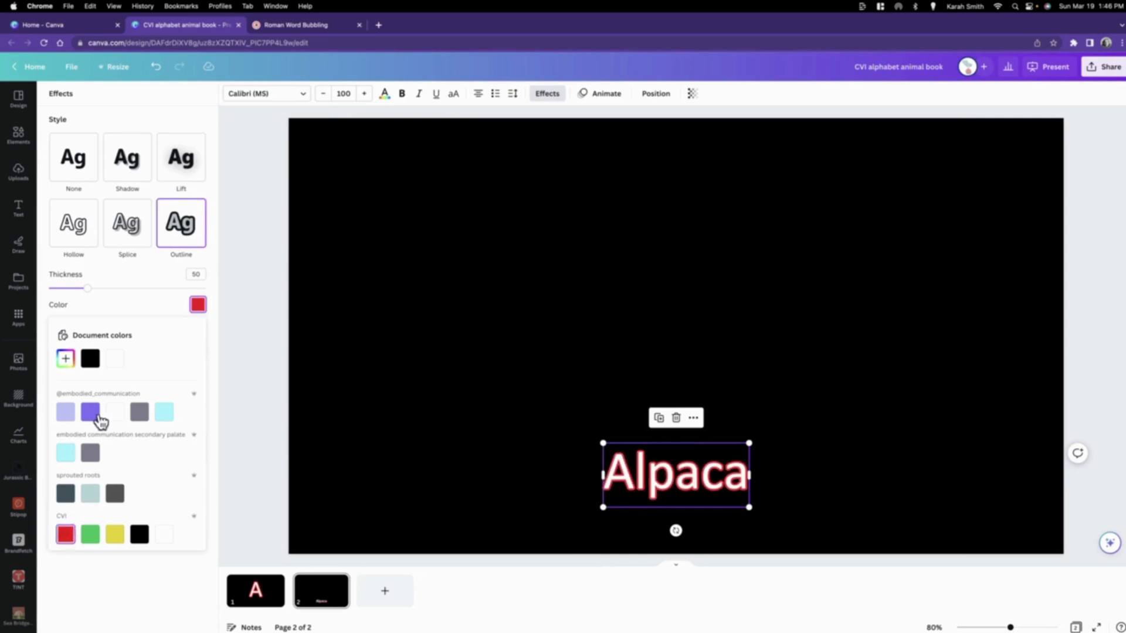
pyautogui.moveTo(87, 288); pyautogui.dragTo(108, 289)
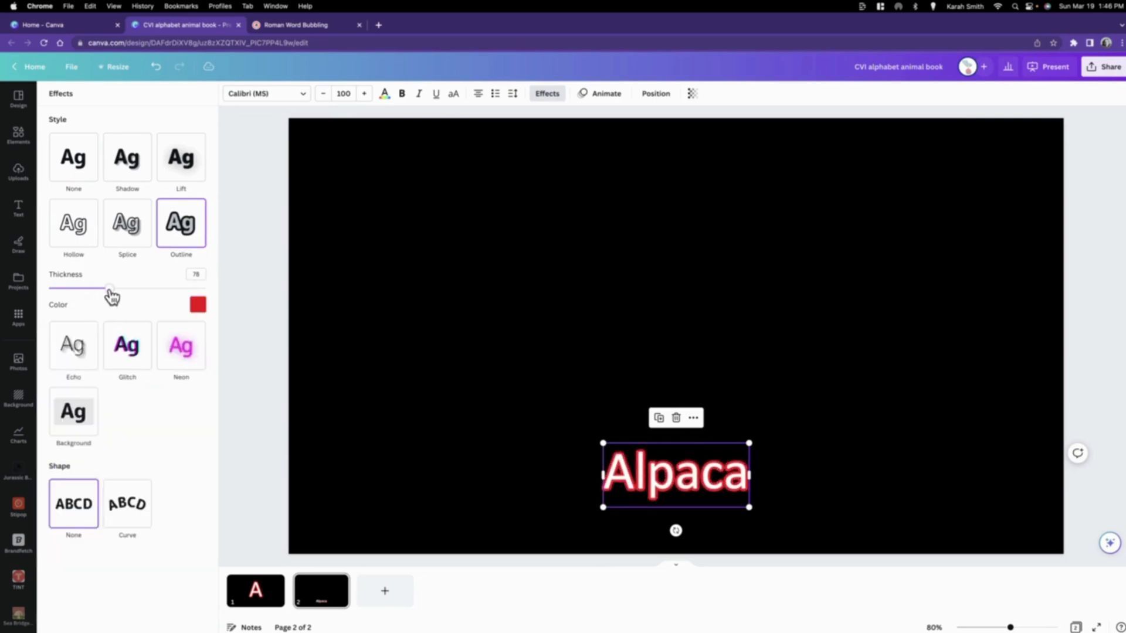
pyautogui.click(452, 473)
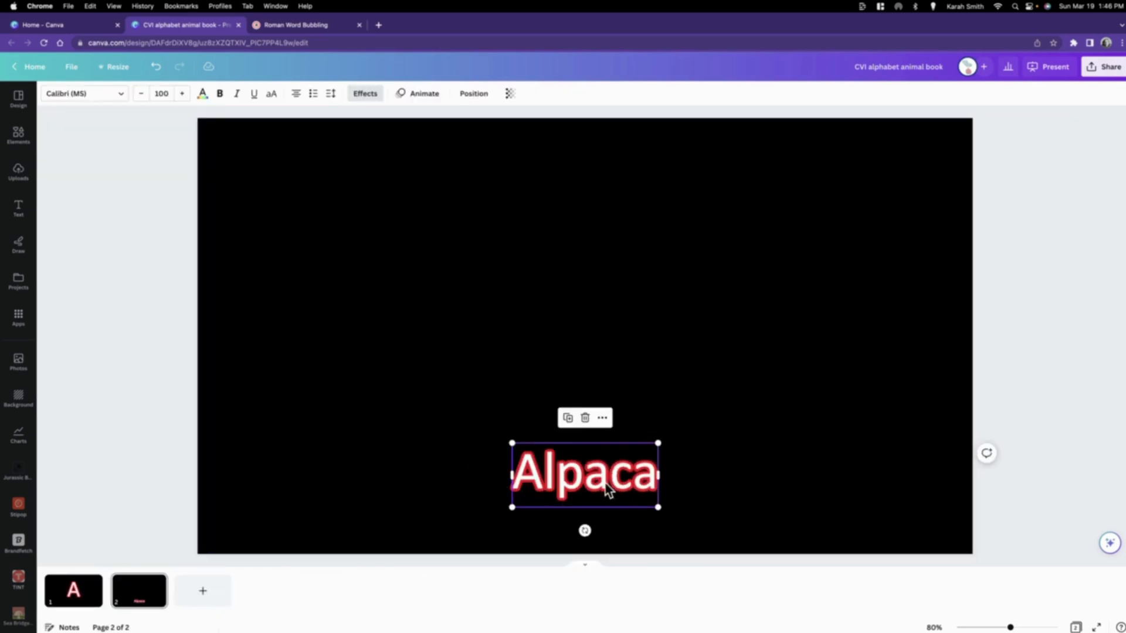
# Step: Widen the letter spacing of the word Alpaca on page 2
pyautogui.click(728, 379)
pyautogui.click(594, 477)
pyautogui.click(331, 93)
pyautogui.moveTo(363, 138)
pyautogui.mouseDown()
pyautogui.moveTo(391, 140)
pyautogui.moveTo(372, 141)
pyautogui.mouseUp()
pyautogui.click(579, 303)
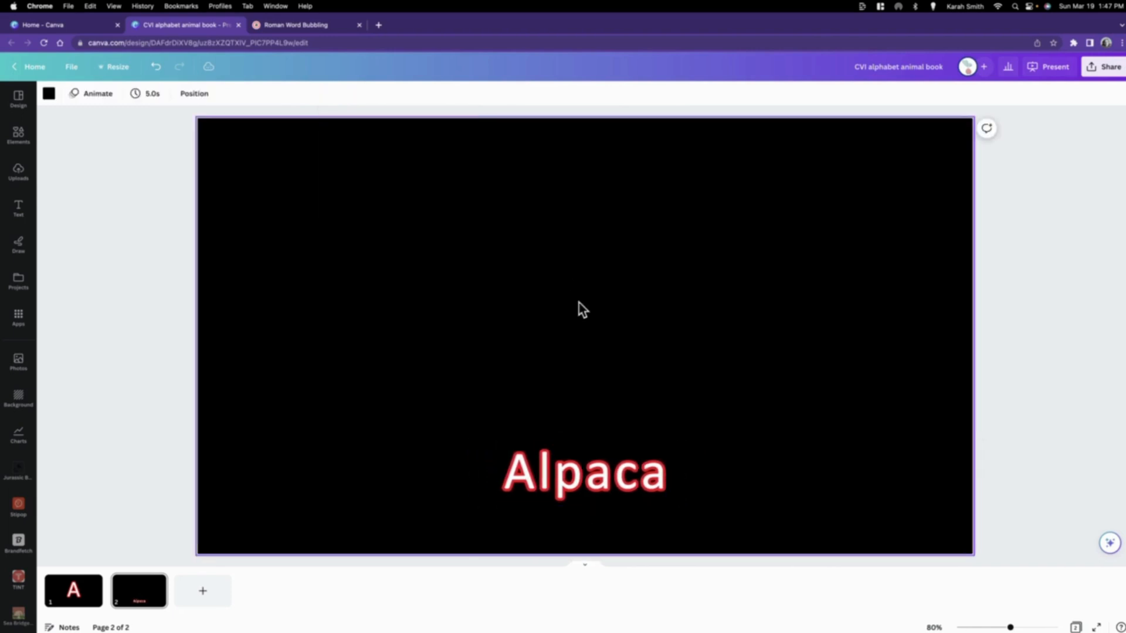
# Step: Search the element library for "alpaca", narrow the results to photos and check the filter options, including the free price filter
pyautogui.click(17, 132)
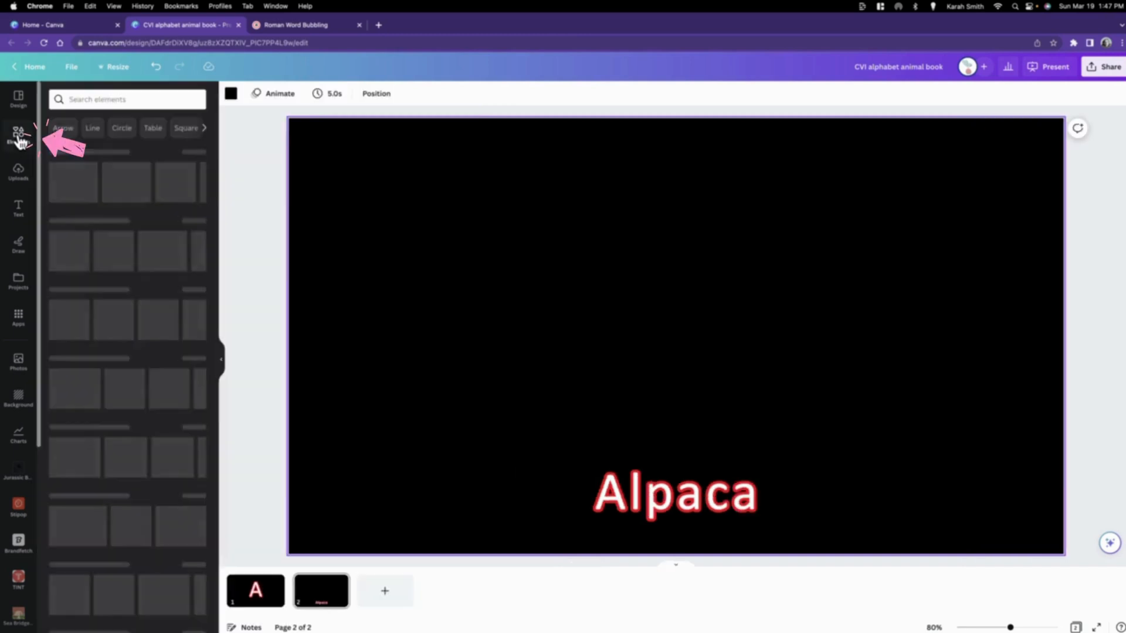
pyautogui.write('alpaca')
pyautogui.press('Return')
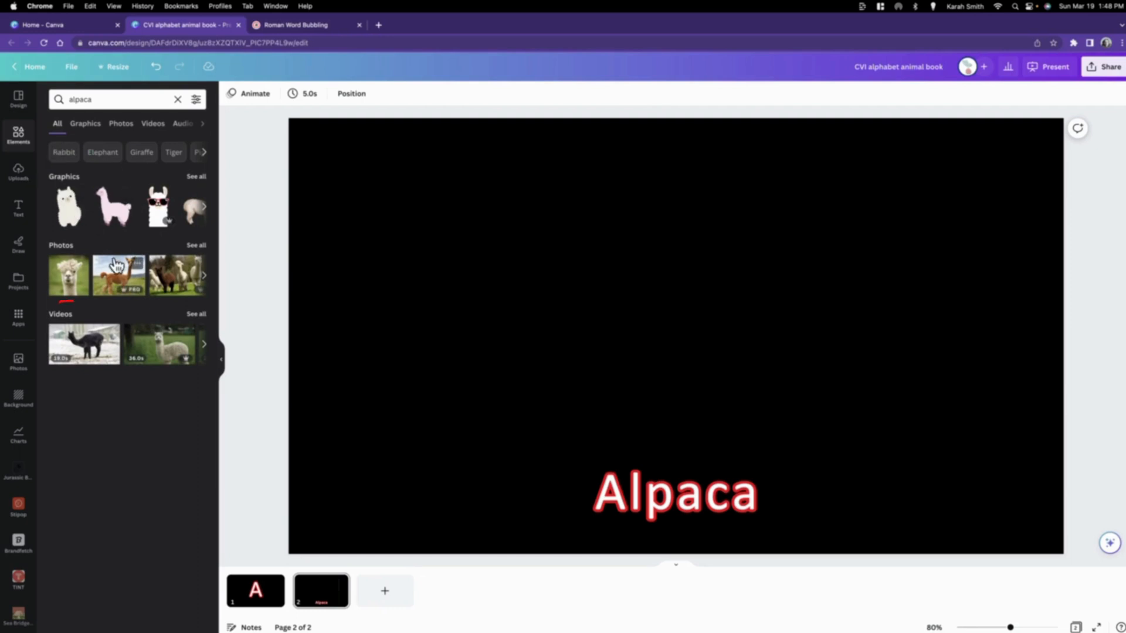
pyautogui.click(123, 125)
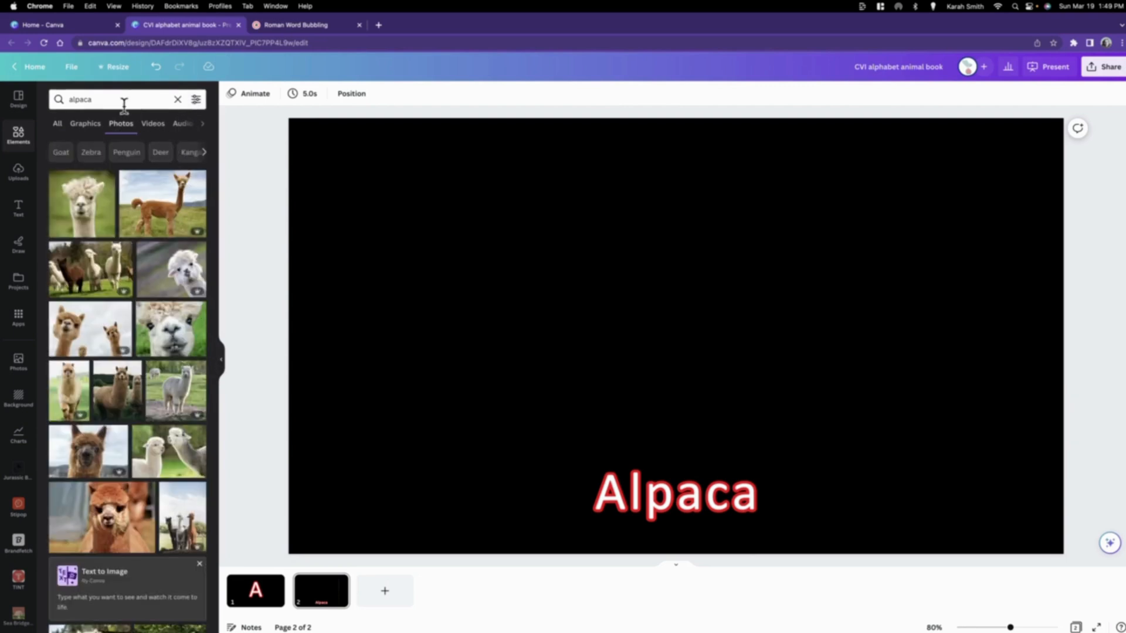
pyautogui.click(197, 103)
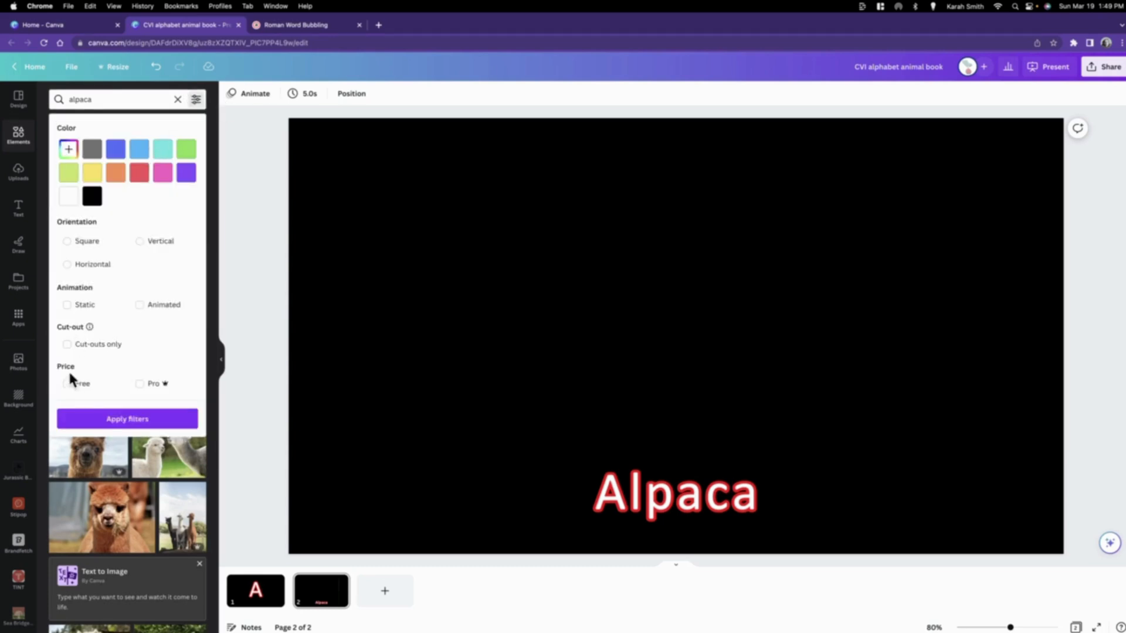
pyautogui.click(68, 384)
pyautogui.click(130, 419)
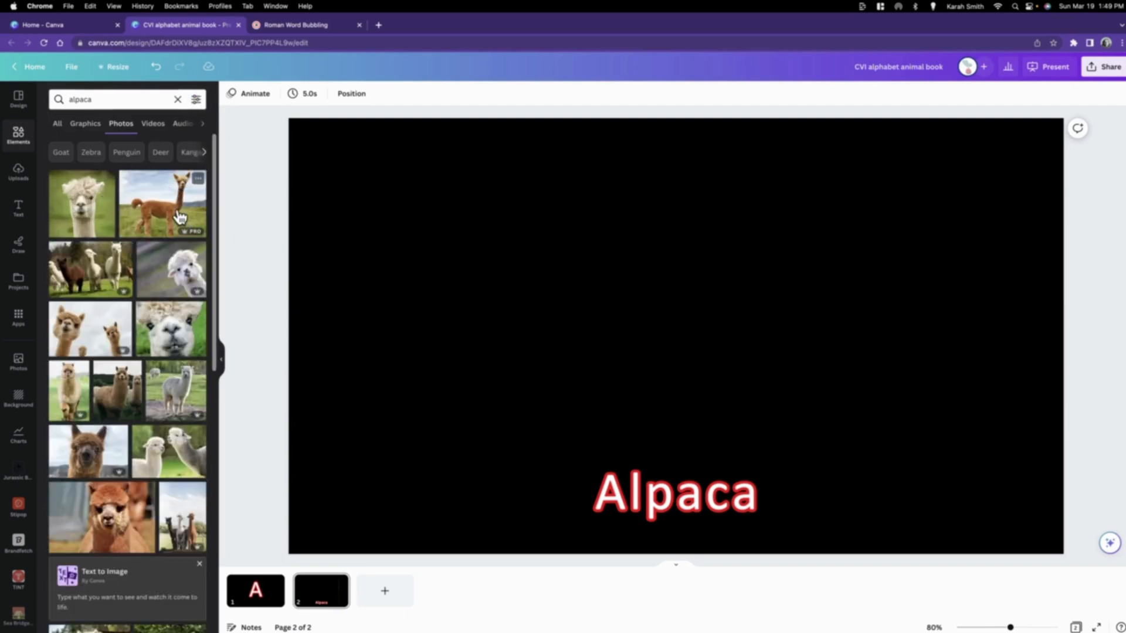
# Step: Add the photo of the brown alpaca standing in grass to page 2, sized to fit above the word Alpaca
pyautogui.click(171, 189)
pyautogui.click(221, 359)
pyautogui.moveTo(424, 364); pyautogui.dragTo(430, 353)
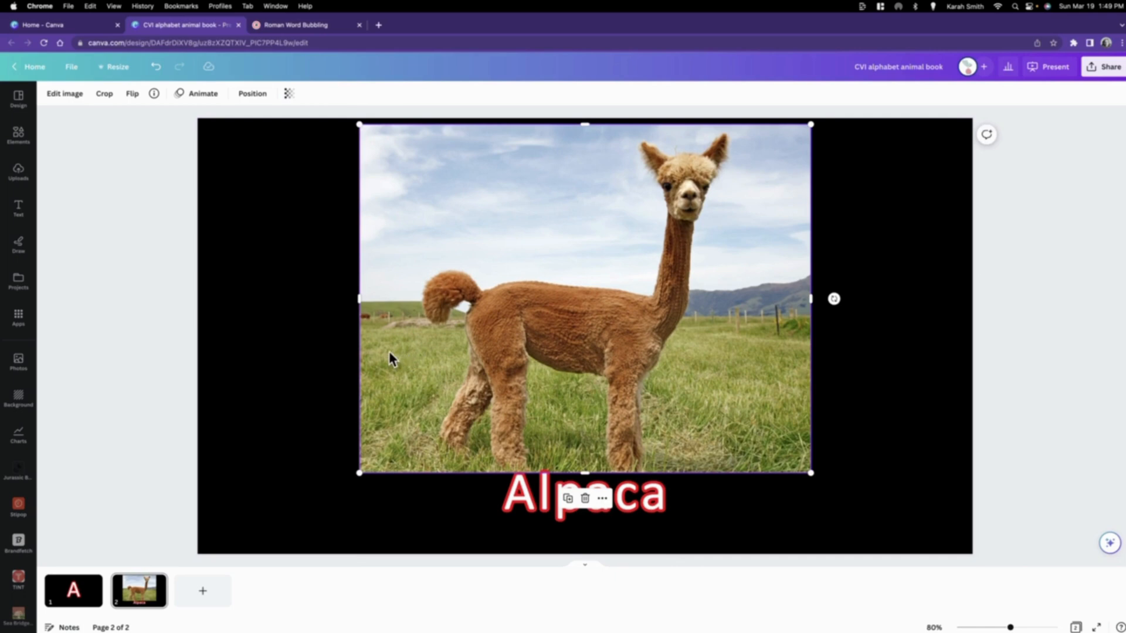
pyautogui.moveTo(598, 281); pyautogui.dragTo(632, 311)
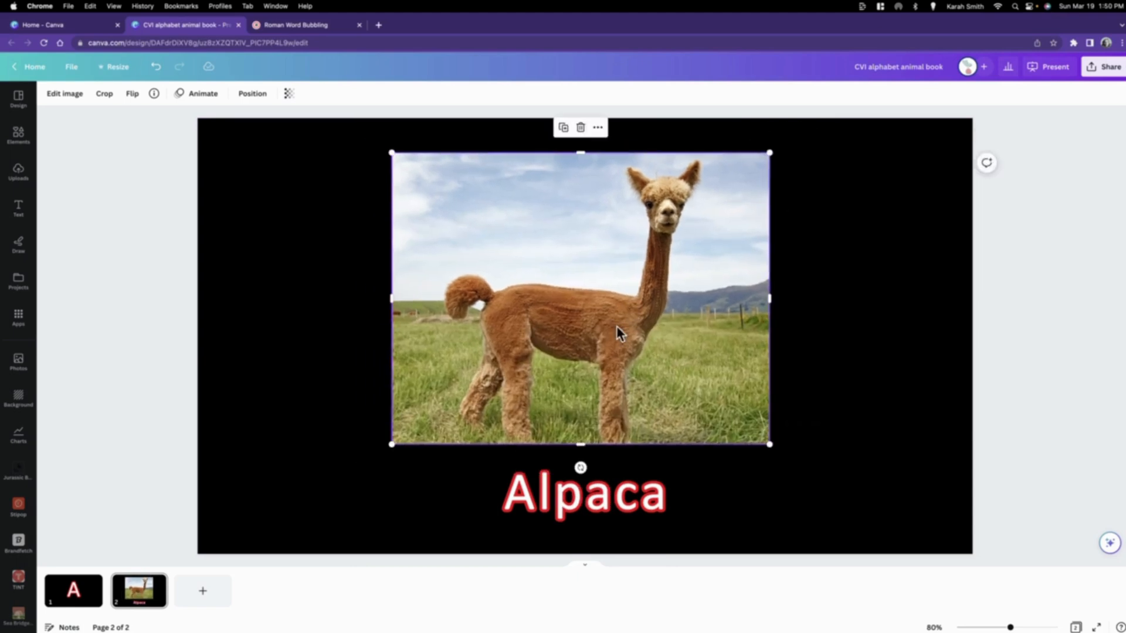
pyautogui.click(330, 235)
# Step: Remove the background of the alpaca photo with Background Remover, checking the Restore and Erase brushes before applying
pyautogui.click(517, 241)
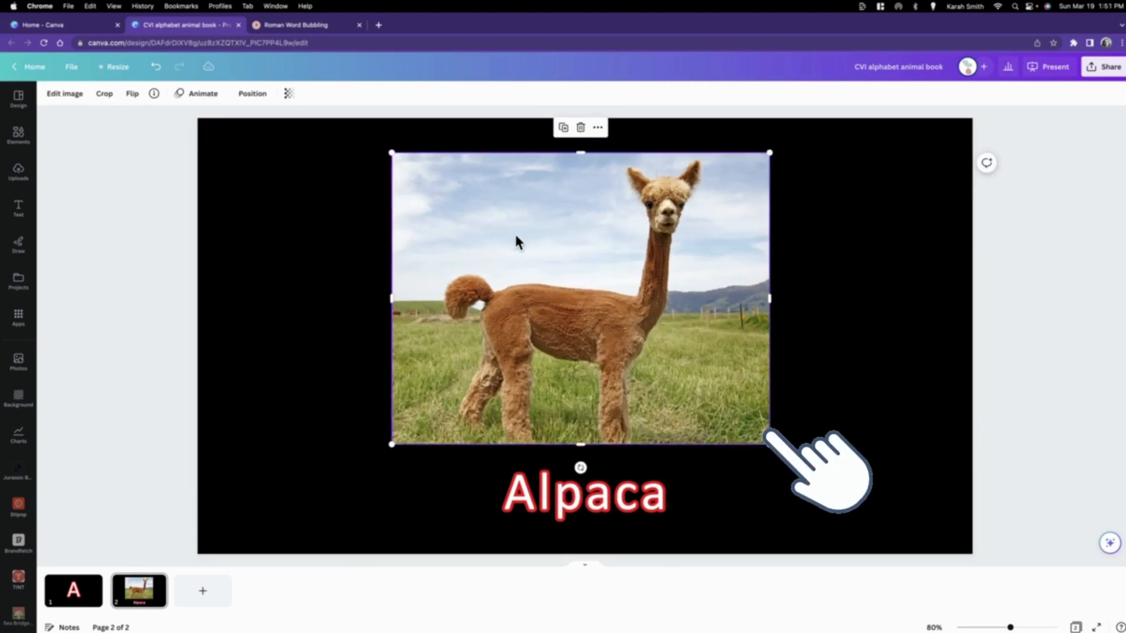
pyautogui.click(70, 100)
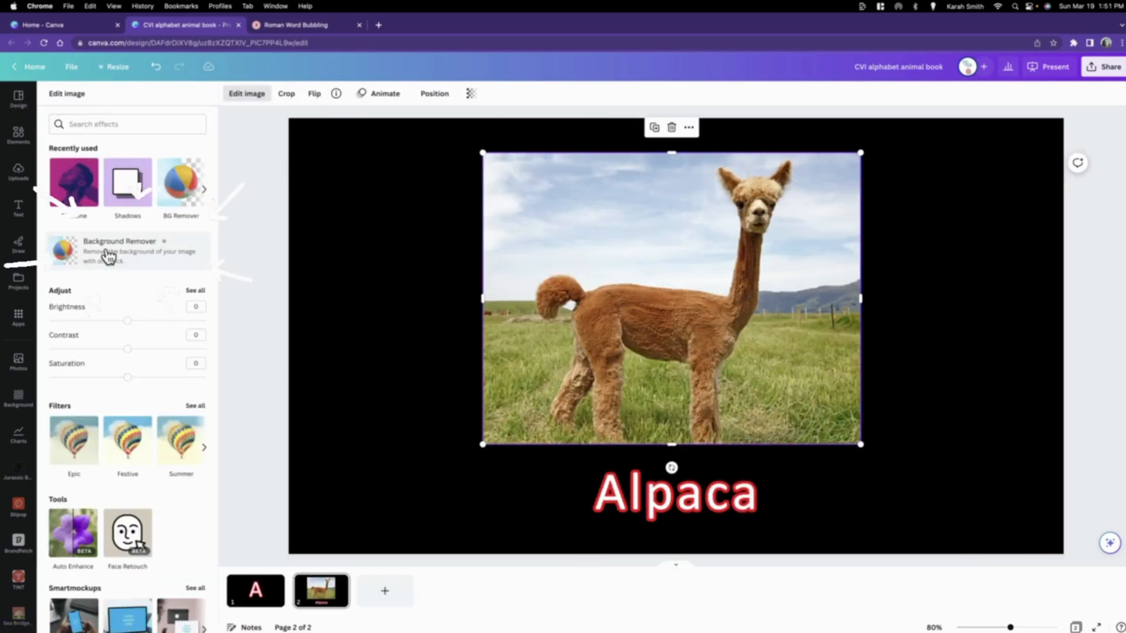
pyautogui.click(142, 257)
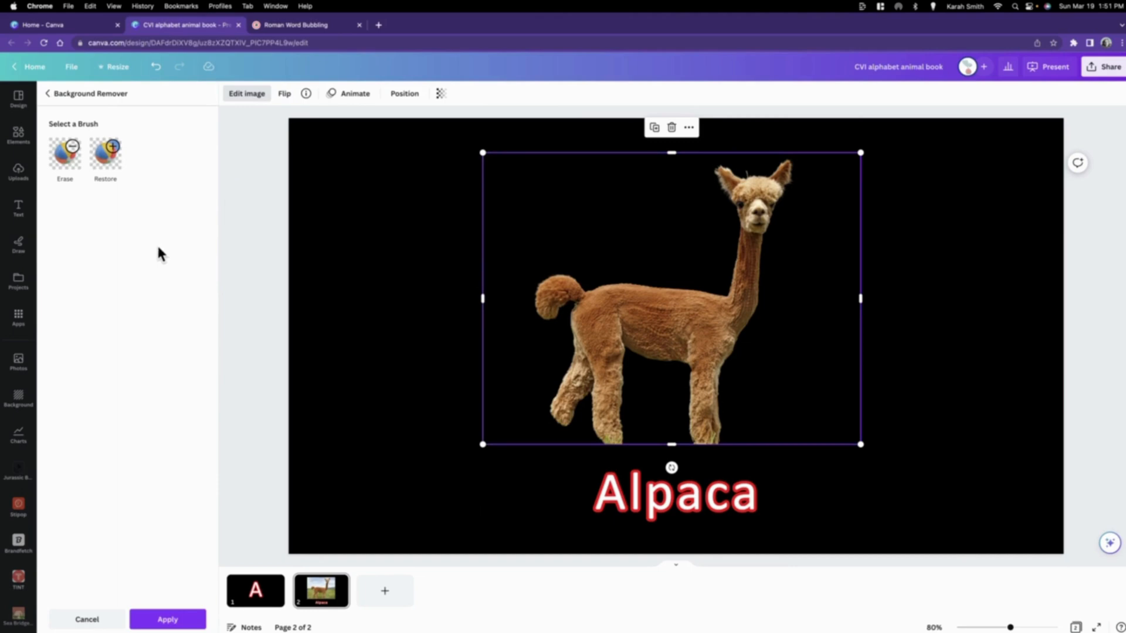
pyautogui.click(107, 165)
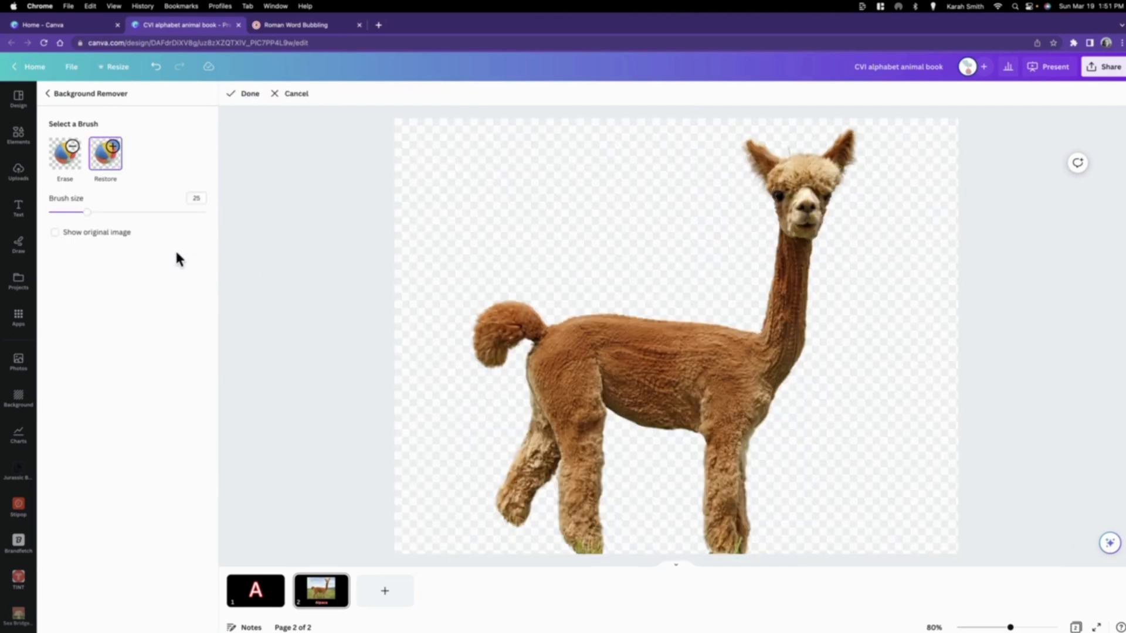
pyautogui.click(276, 100)
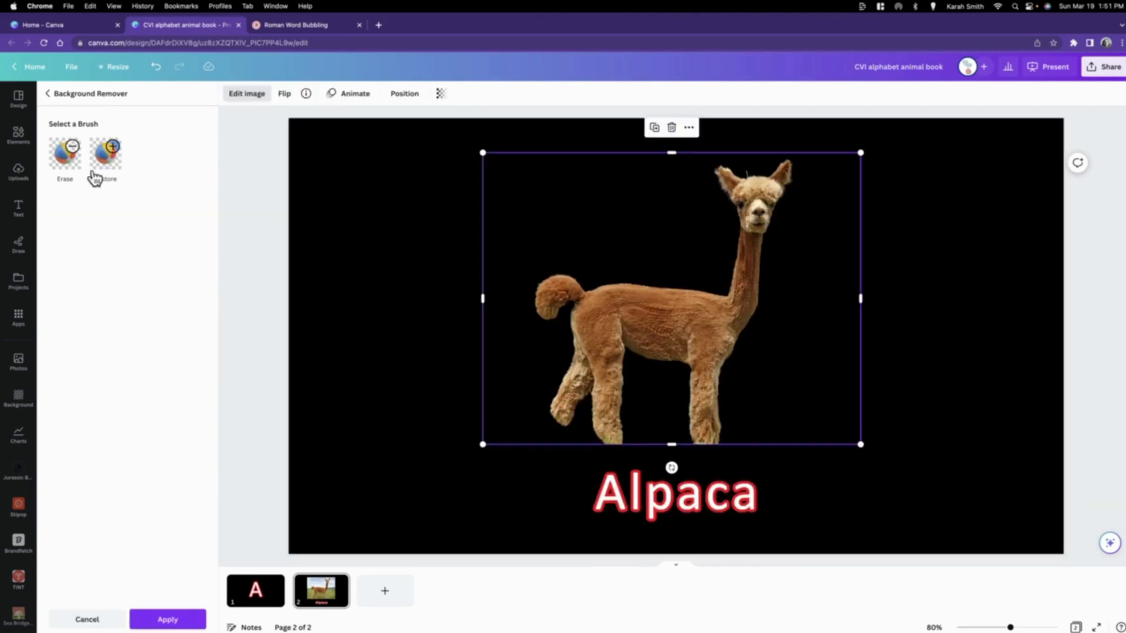
pyautogui.click(66, 159)
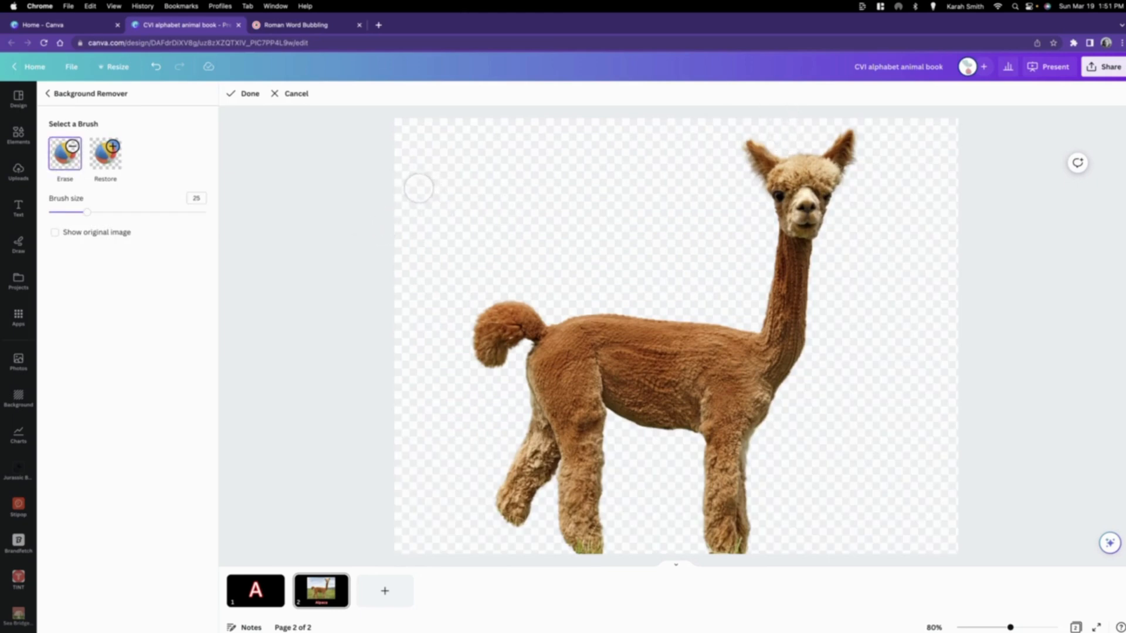
pyautogui.click(244, 97)
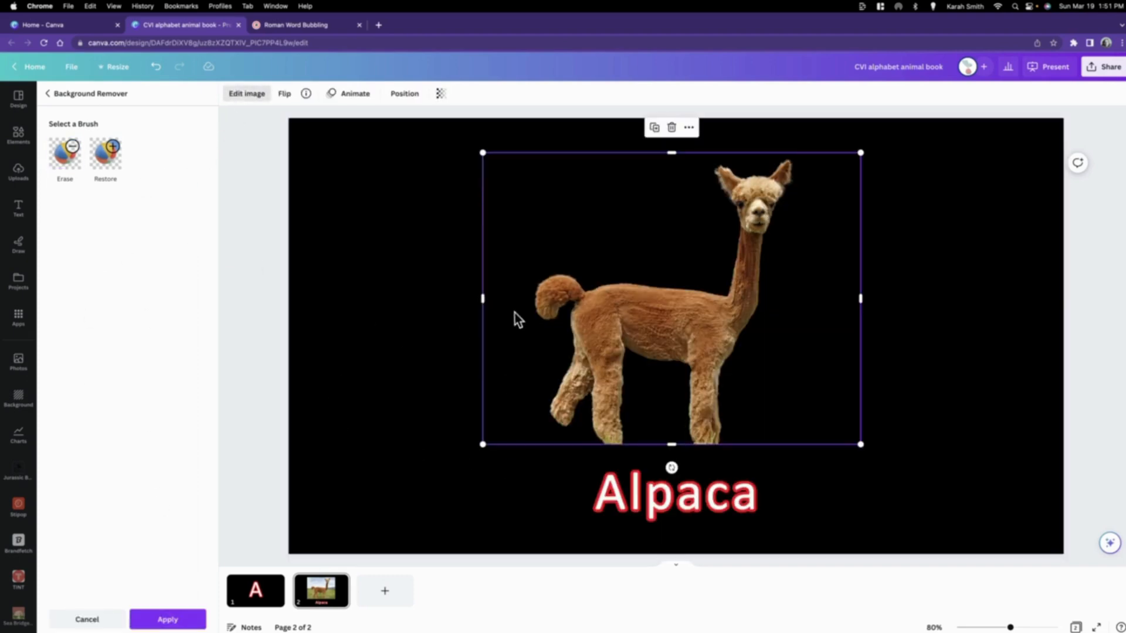
pyautogui.click(167, 620)
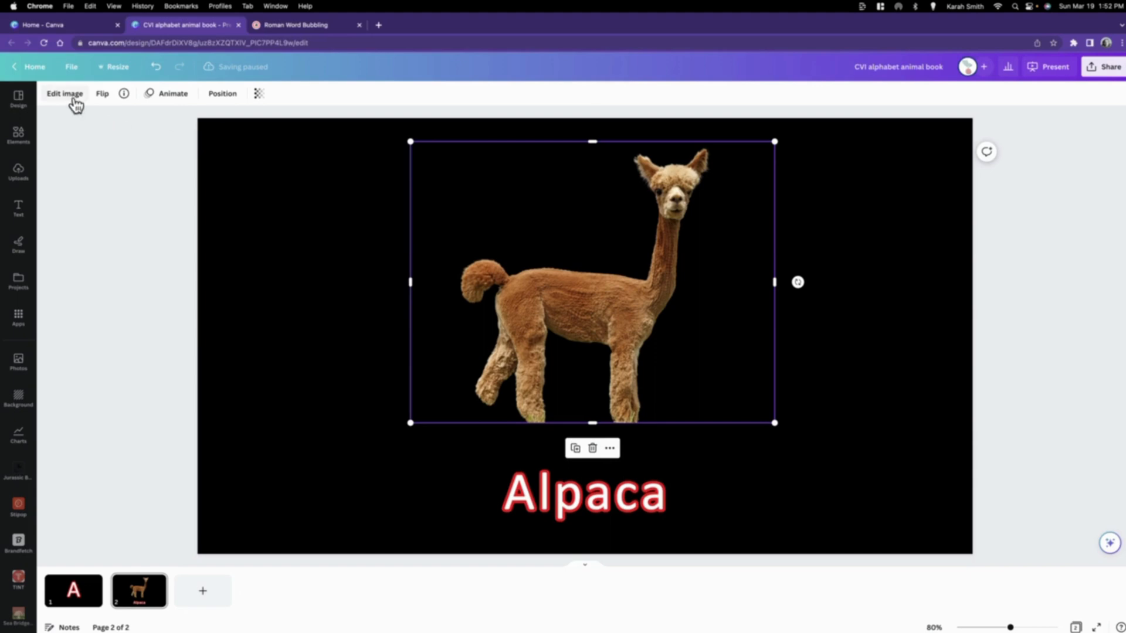
# Step: Add the Glow shadow effect to the alpaca cutout and open its settings
pyautogui.click(76, 105)
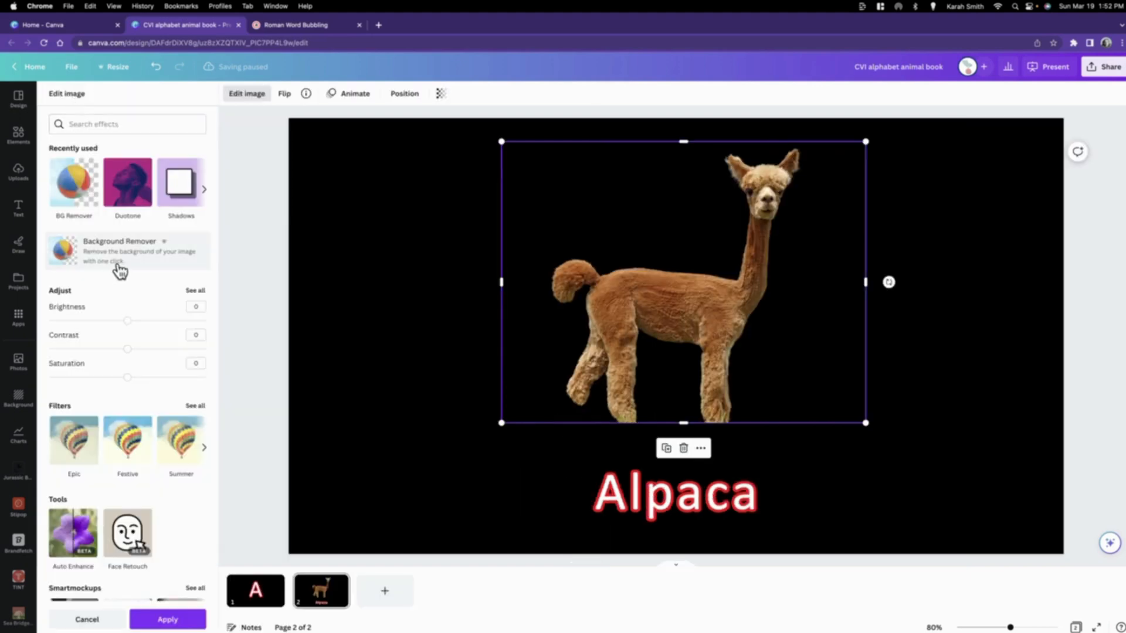
pyautogui.scroll(-10, 120, 271)
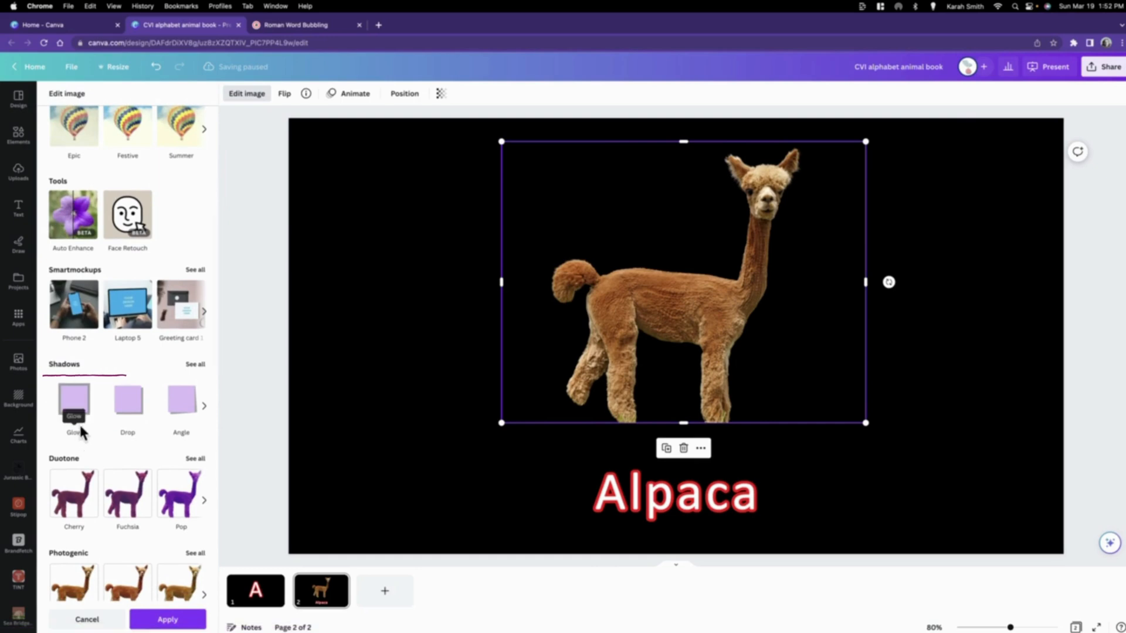
pyautogui.click(74, 402)
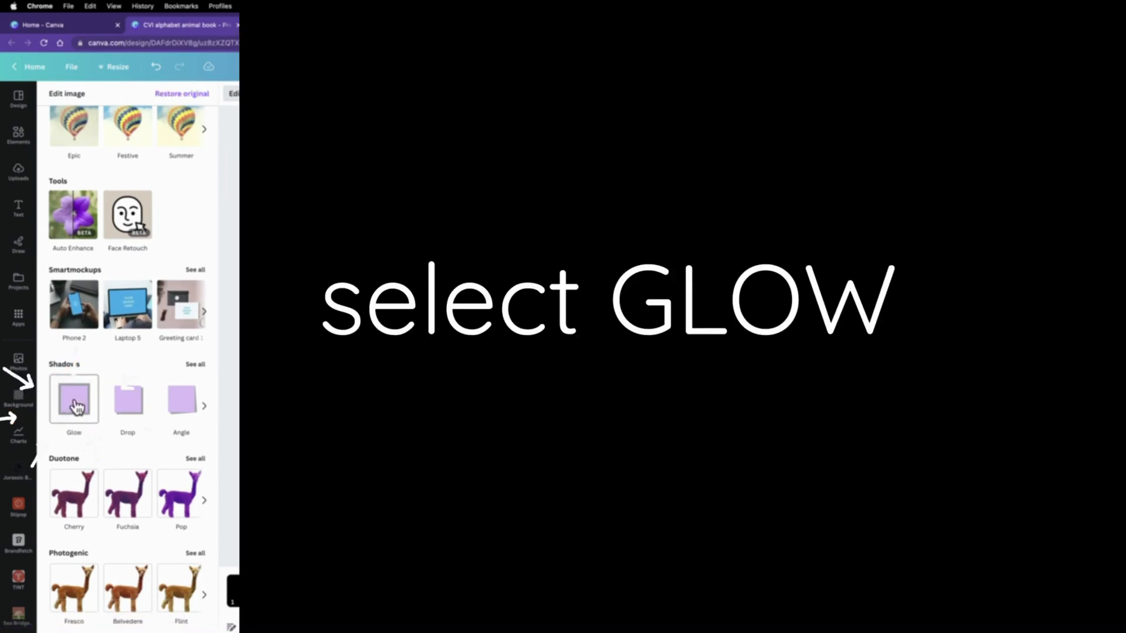
pyautogui.click(75, 401)
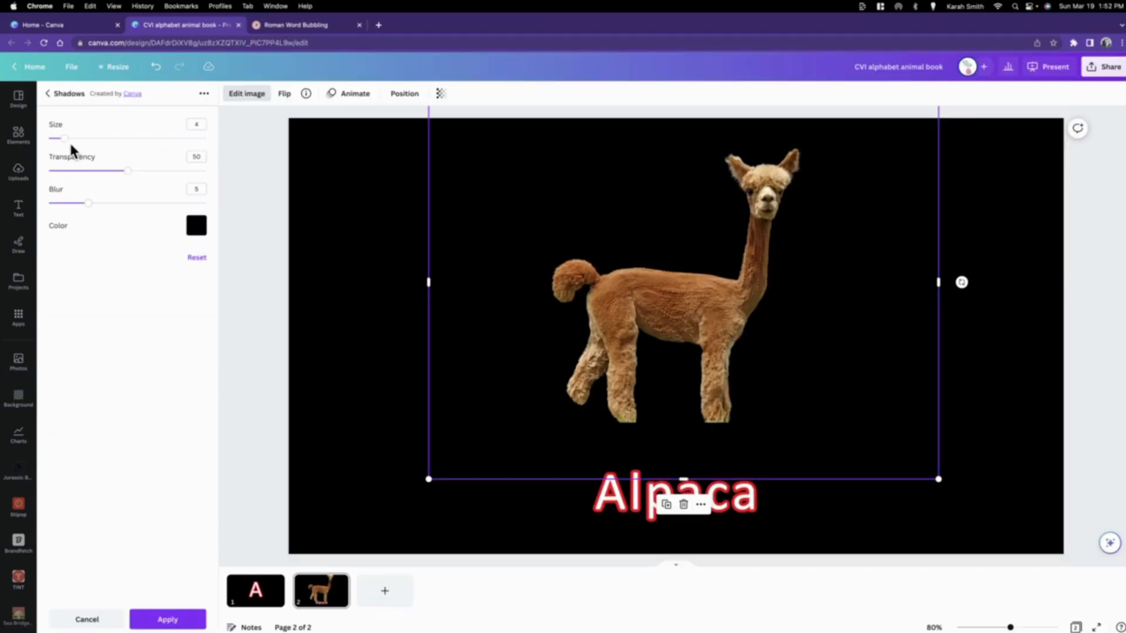
# Step: Set the alpaca's glow to size 8, transparency 100, blur 0 and white colour, and finish the image editing
pyautogui.click(197, 125)
pyautogui.moveTo(129, 172); pyautogui.dragTo(229, 178)
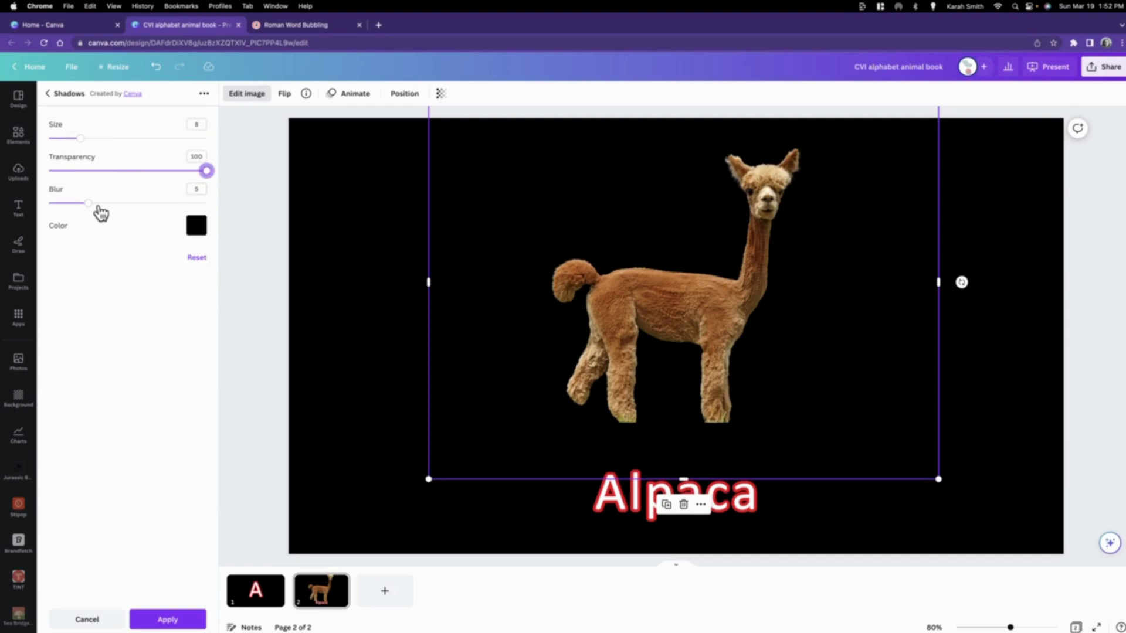
pyautogui.moveTo(89, 203); pyautogui.dragTo(48, 203)
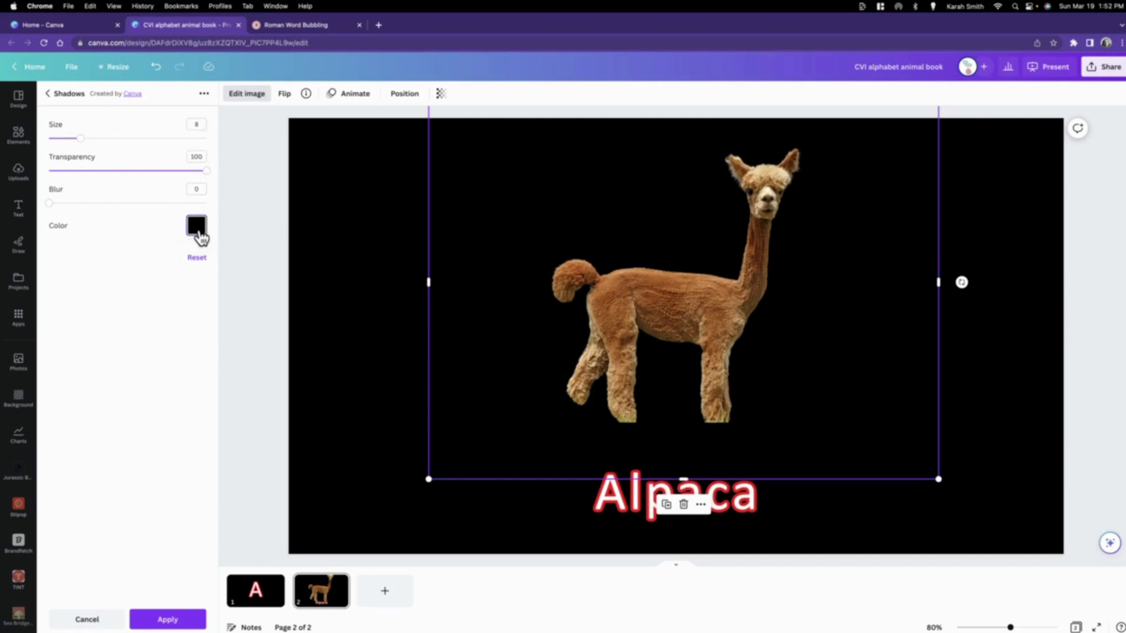
pyautogui.click(197, 225)
pyautogui.click(251, 295)
pyautogui.click(275, 206)
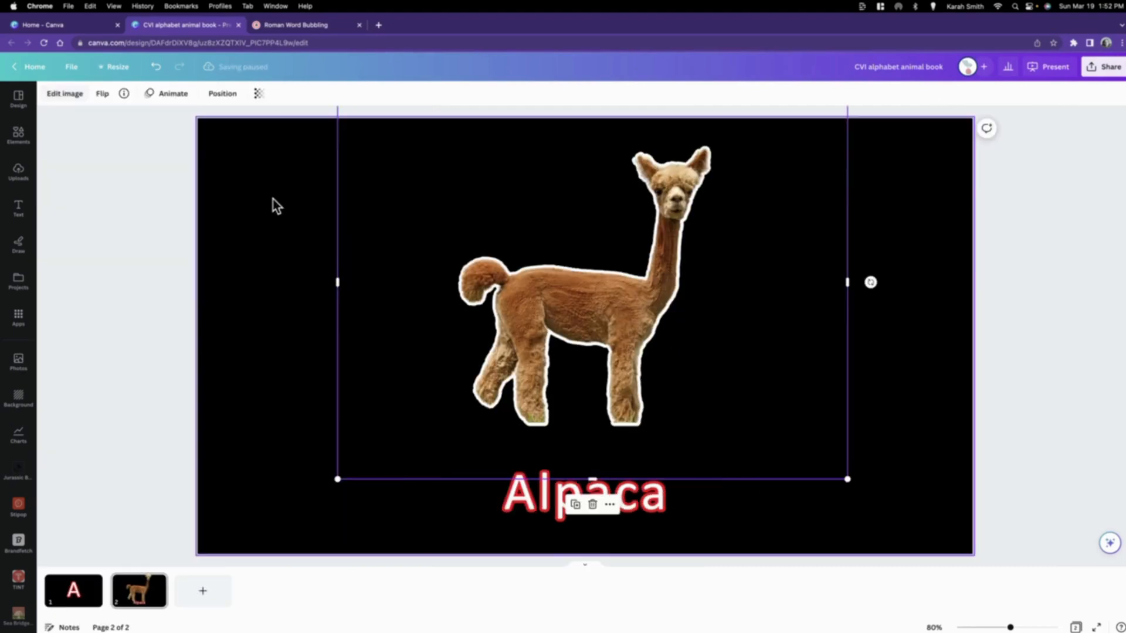
pyautogui.click(1026, 417)
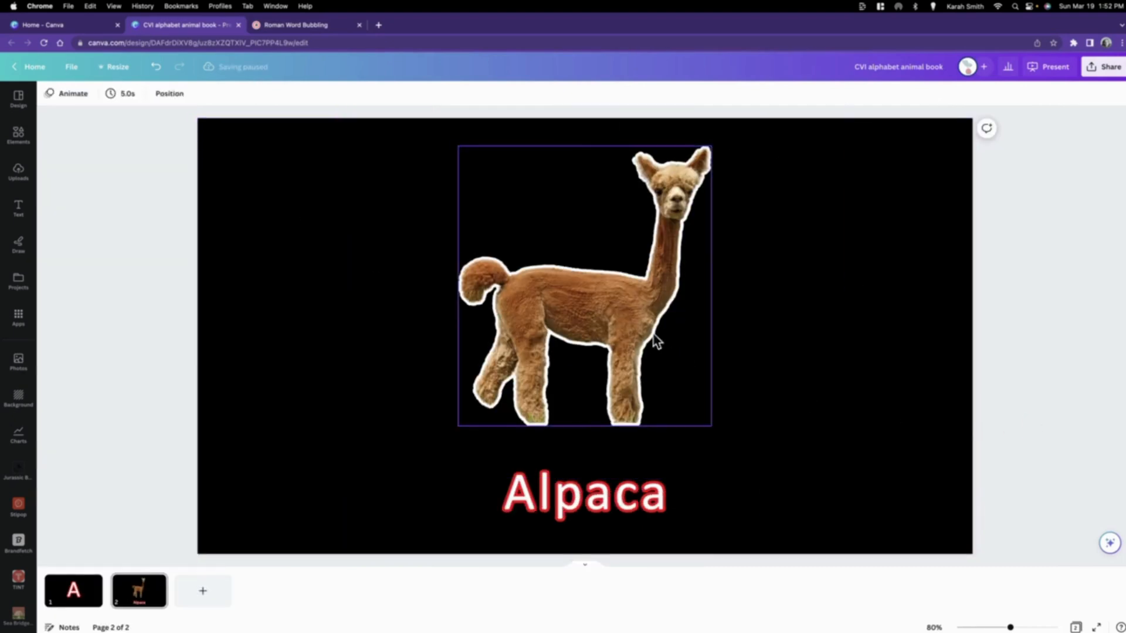
# Step: Enlarge the outlined alpaca to fill the space centred above the word Alpaca, undoing trial size changes along the way
pyautogui.click(653, 335)
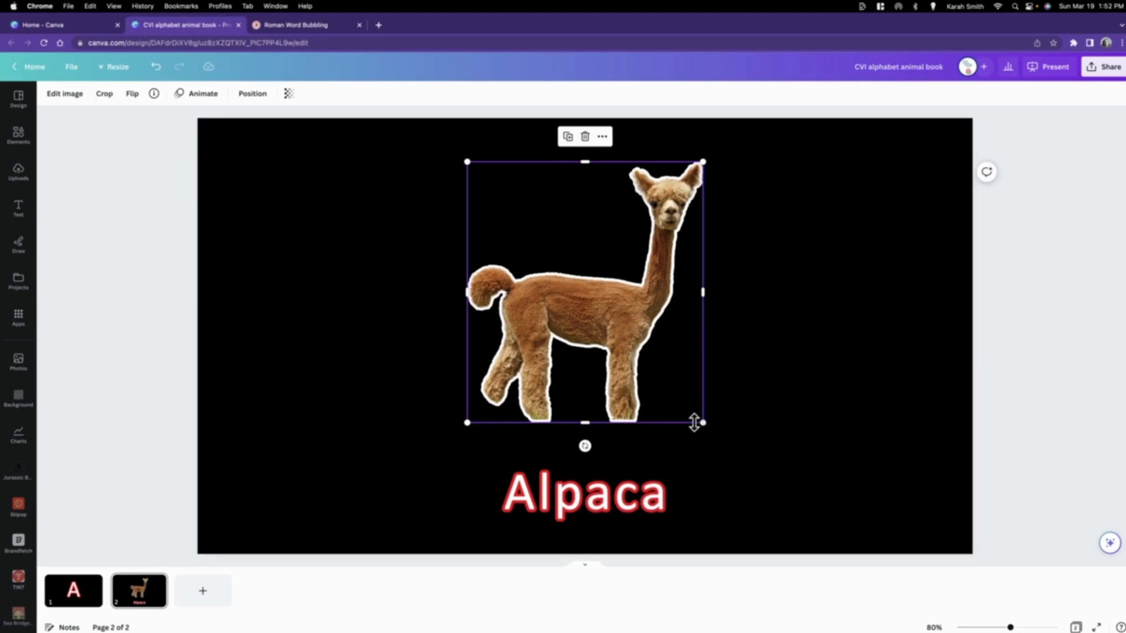
pyautogui.moveTo(707, 424); pyautogui.dragTo(747, 470)
pyautogui.press('super+z')
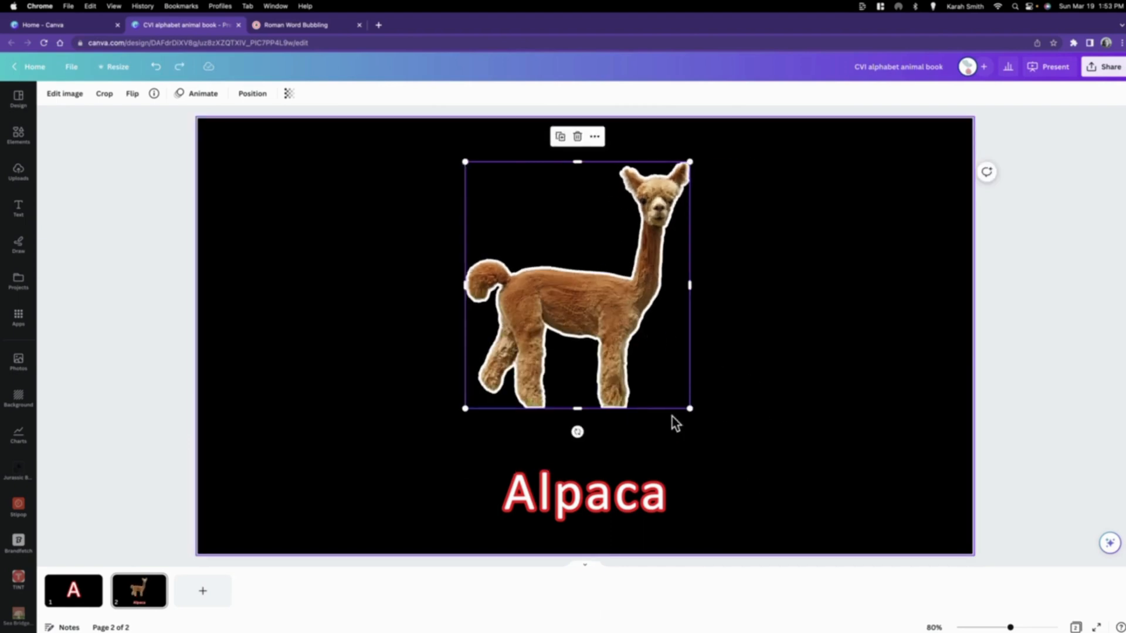
pyautogui.click(159, 68)
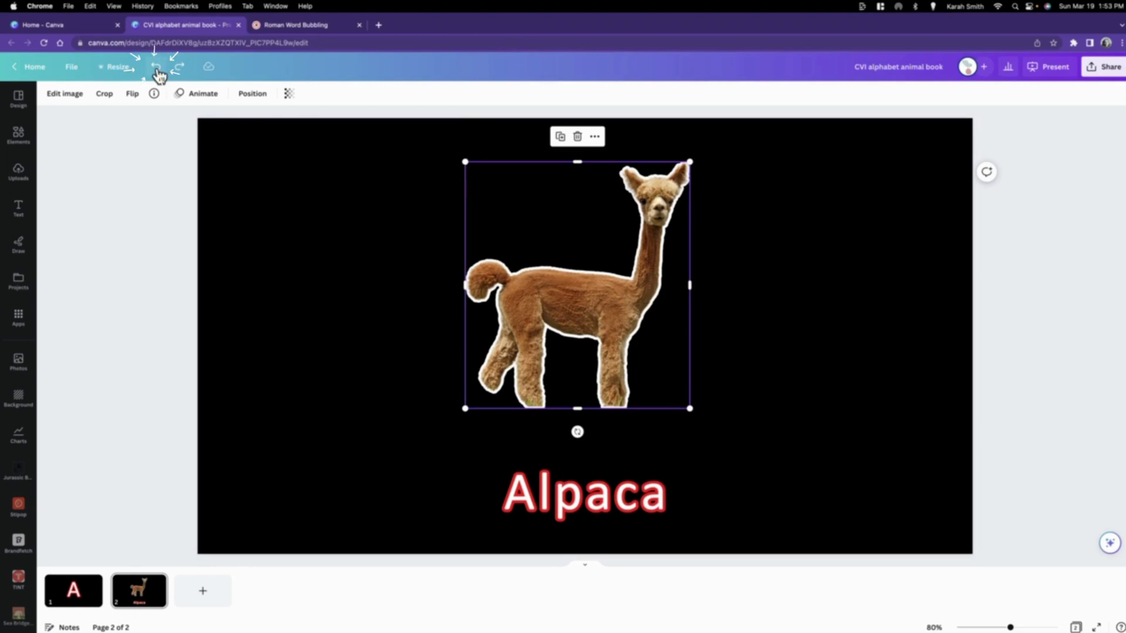
pyautogui.click(407, 241)
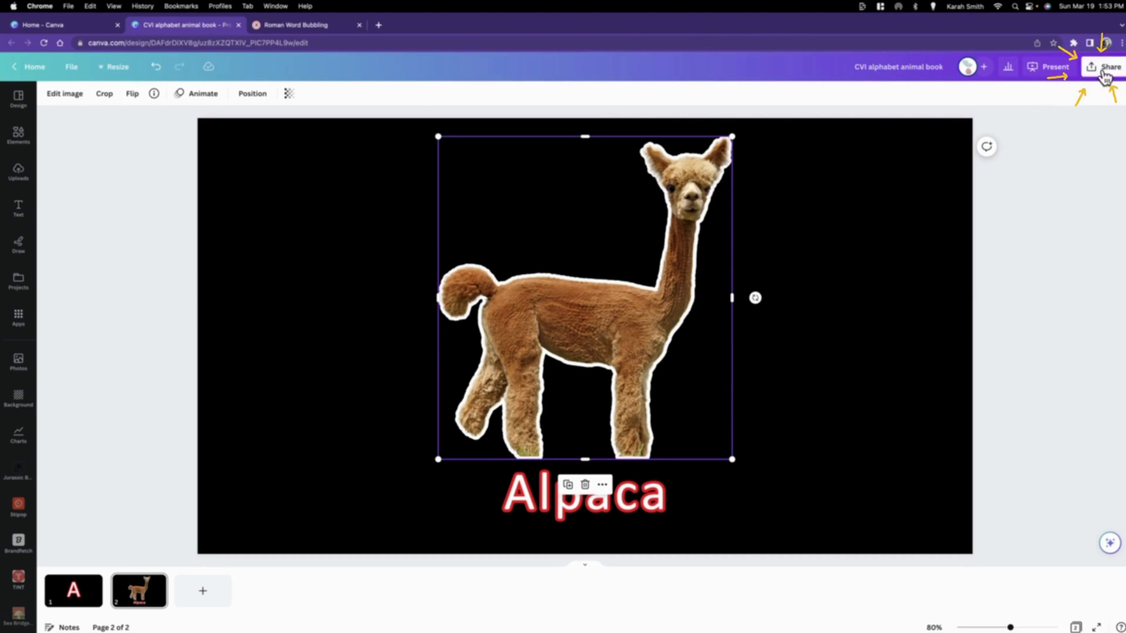
# Step: Download the alphabet animal book as a PDF Standard file
pyautogui.click(1111, 69)
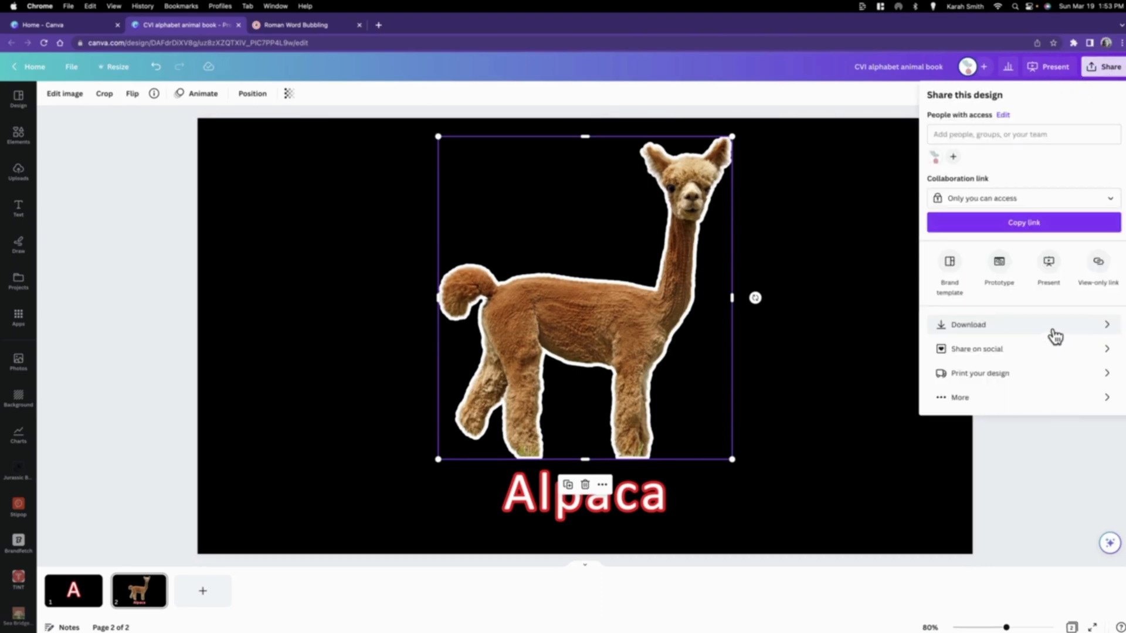
pyautogui.click(1056, 336)
pyautogui.click(970, 140)
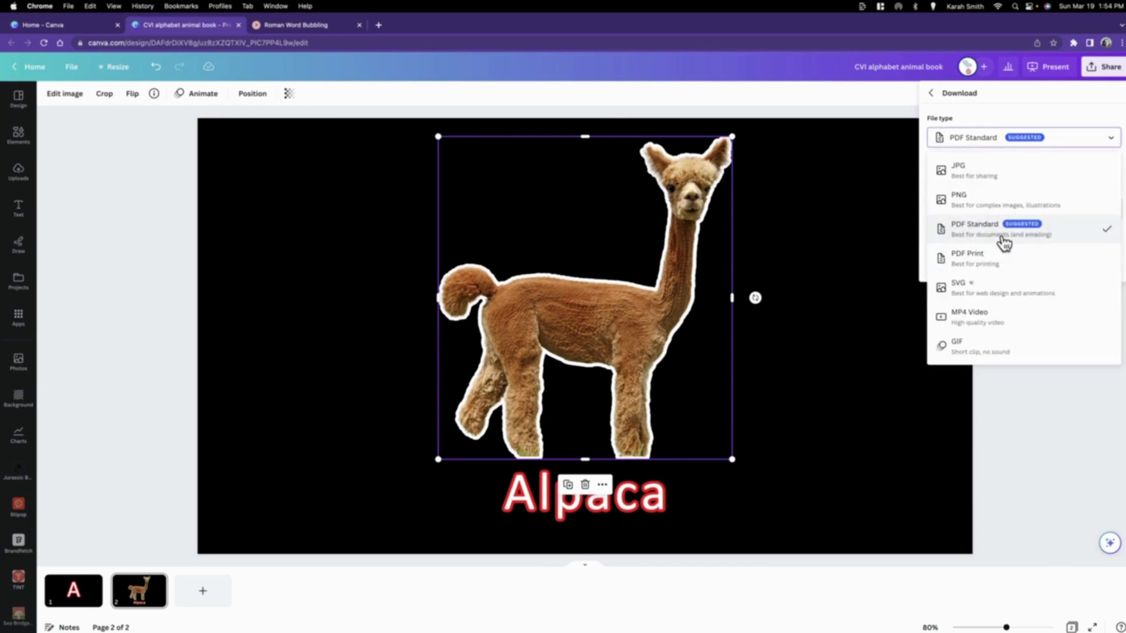
pyautogui.click(1004, 240)
pyautogui.click(991, 271)
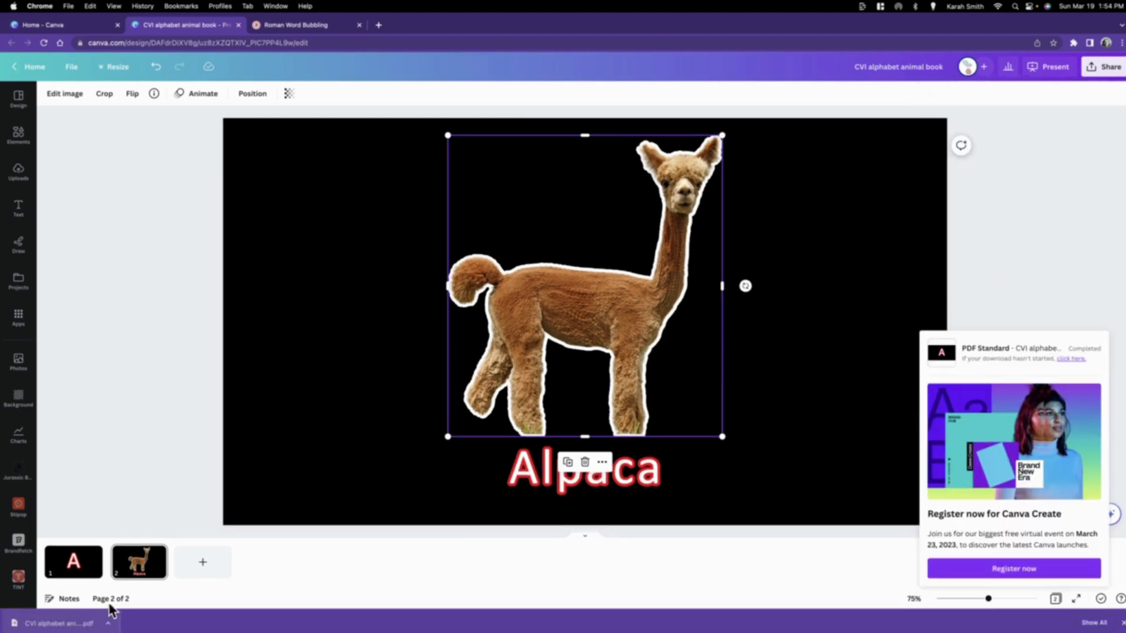
# Step: Open the downloaded PDF of the animal book and check its pages
pyautogui.click(65, 625)
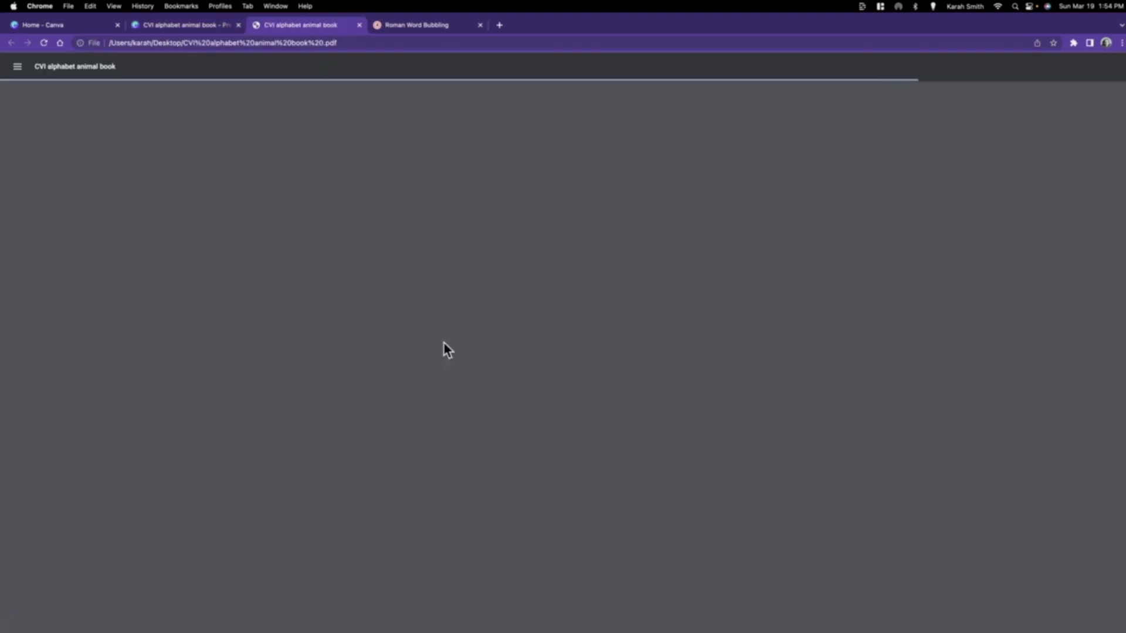
pyautogui.scroll(-10, 753, 361)
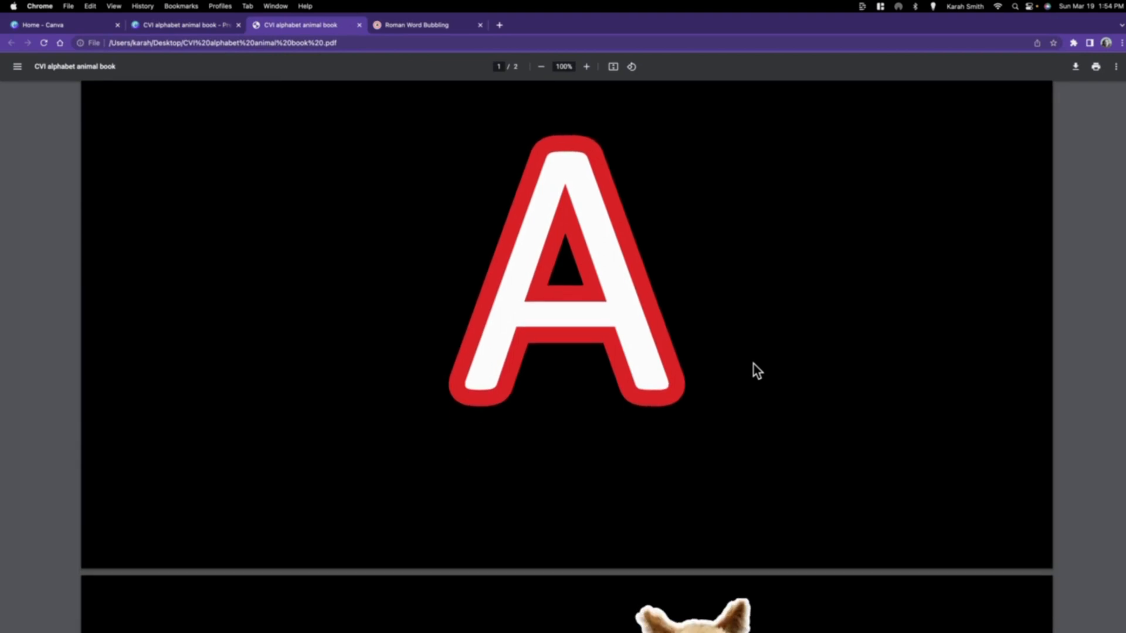
pyautogui.scroll(10, 752, 368)
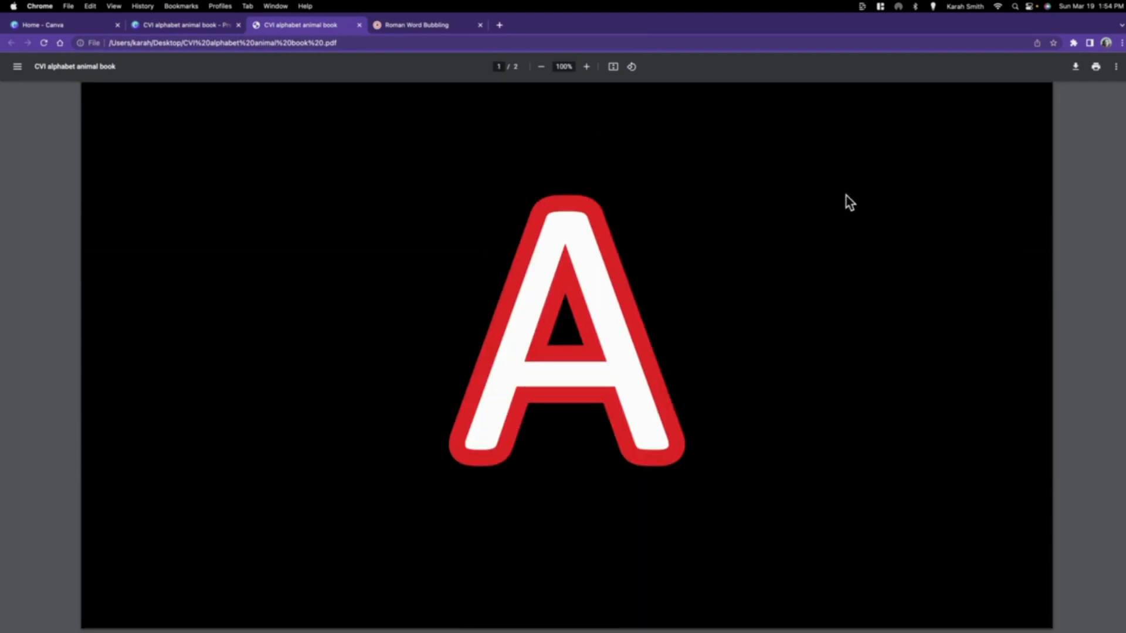